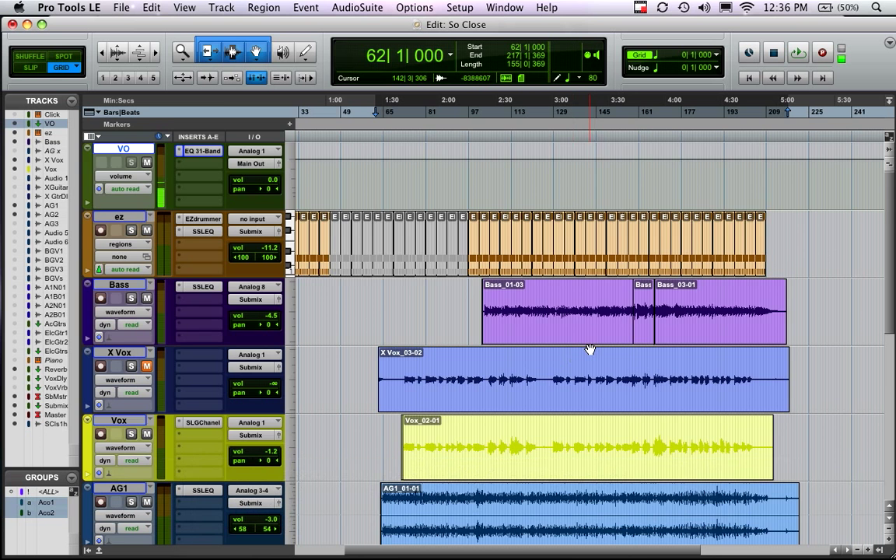
Step: Hide the X Vox track from the Edit window
scroll(590, 351, down, 5)
scroll(590, 351, up, 5)
scroll(492, 406, down, 1)
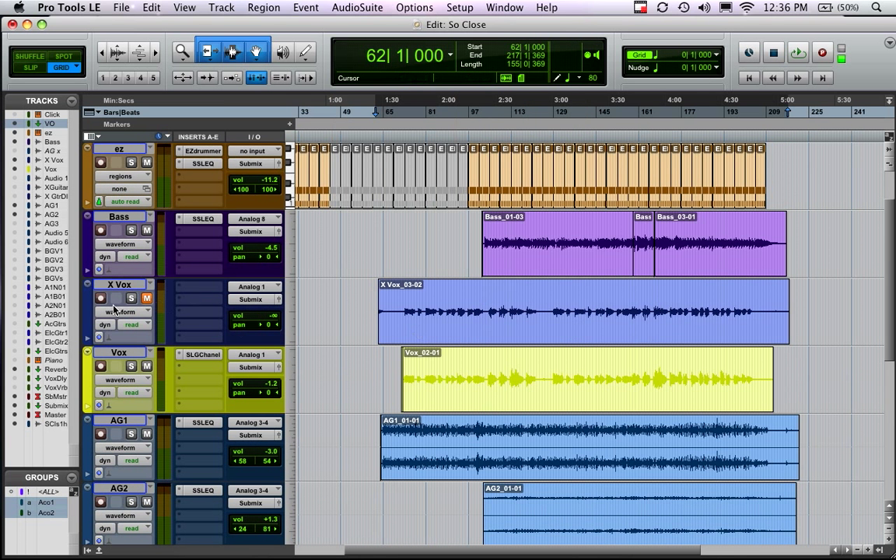
click(14, 161)
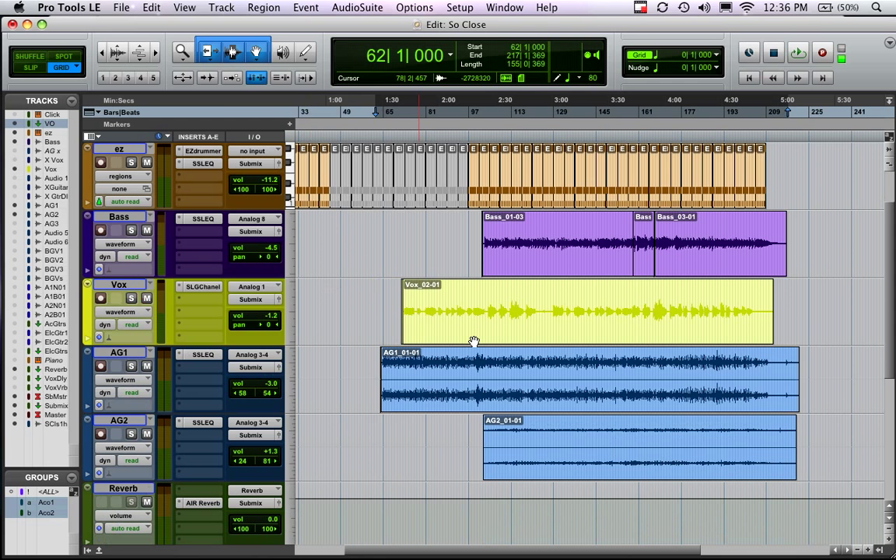
Step: Play the Vox take from bar 71 briefly, then stop
click(400, 304)
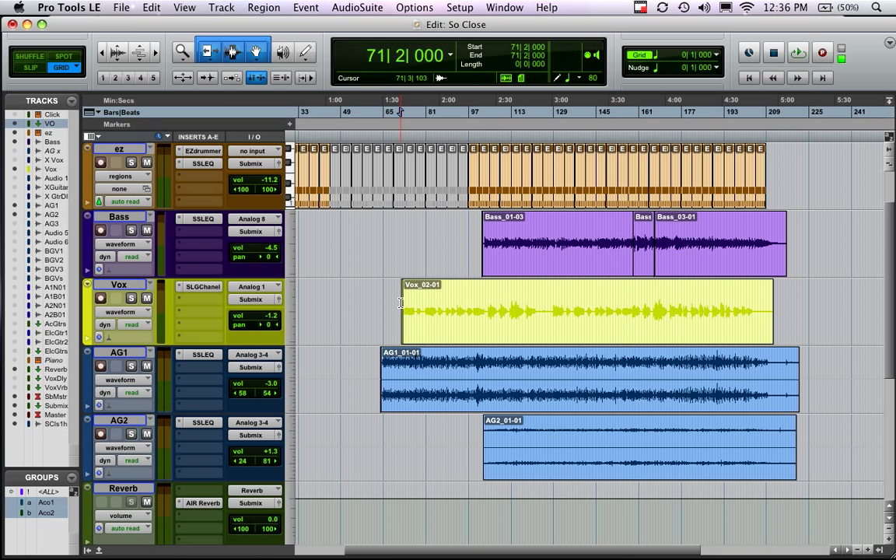
key(space)
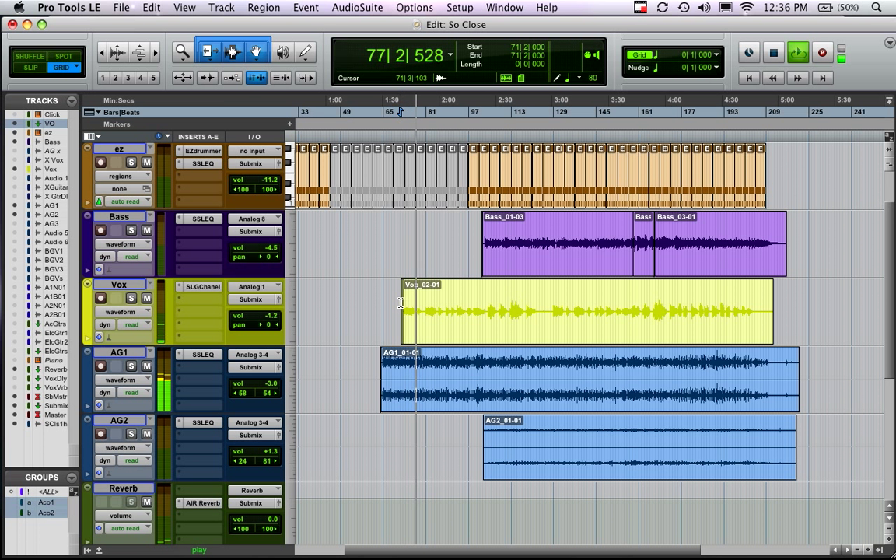
key(space)
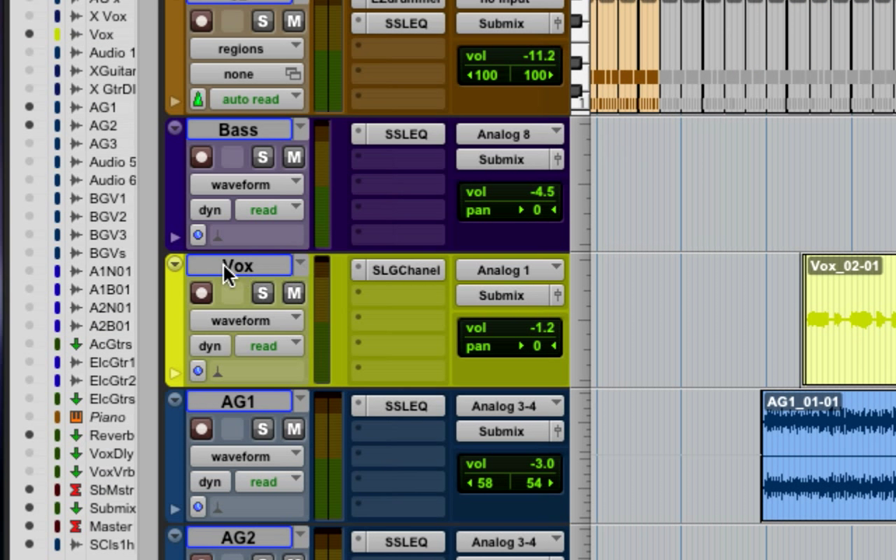
Step: Create a new empty playlist for the Vox track named Vox.02
click(302, 274)
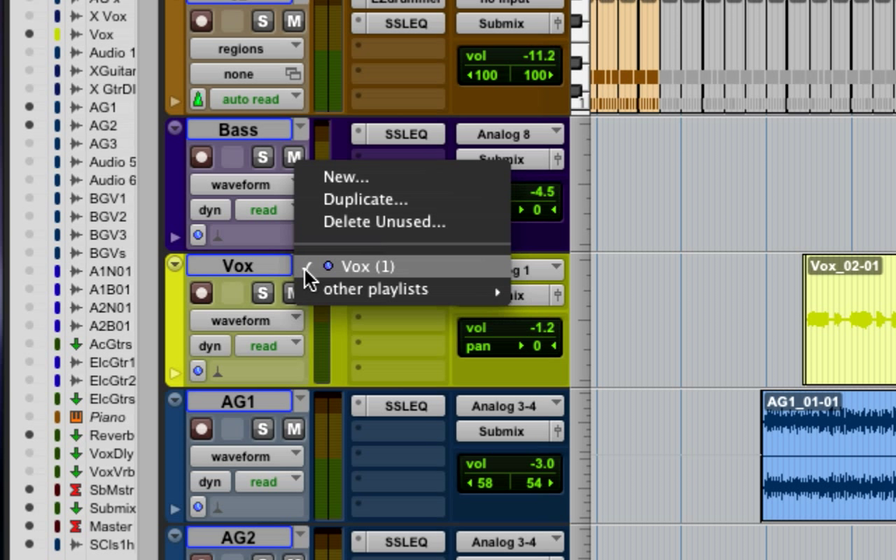
click(360, 177)
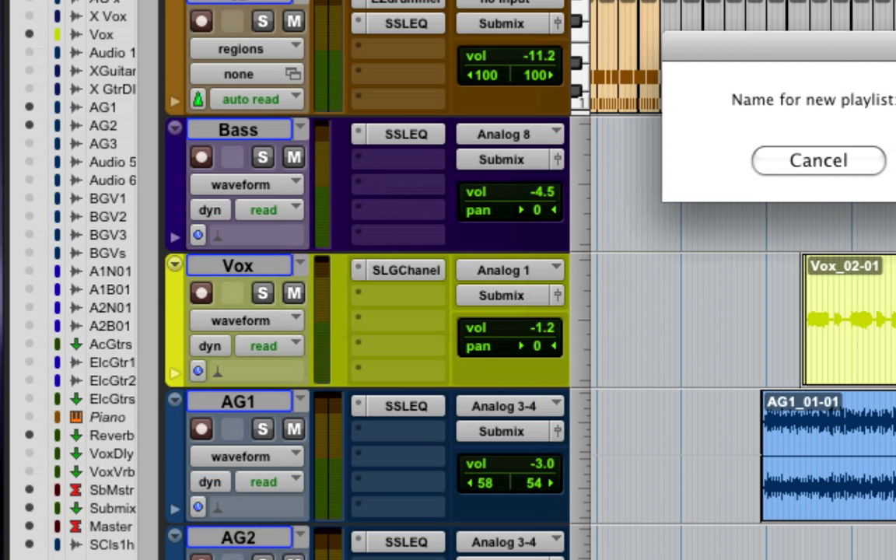
drag(717, 52, 146, 178)
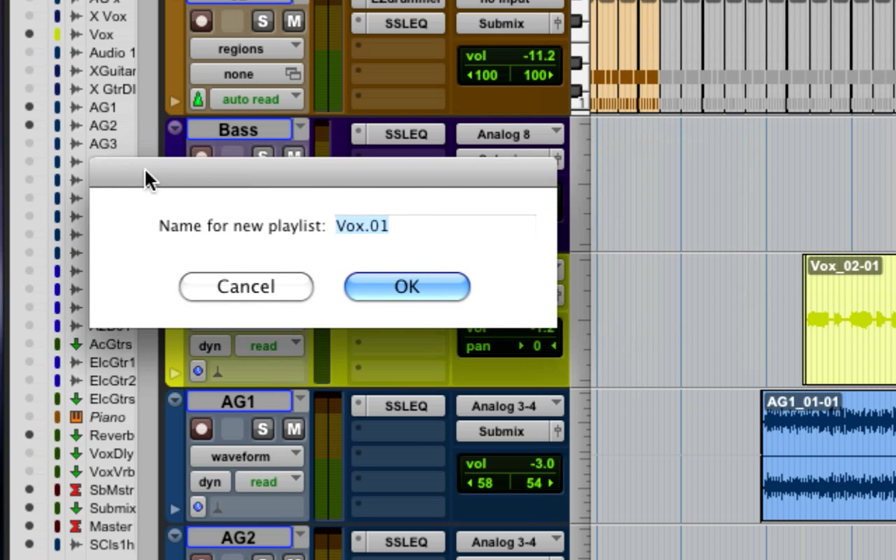
key(Right)
key(BackSpace)
text(2)
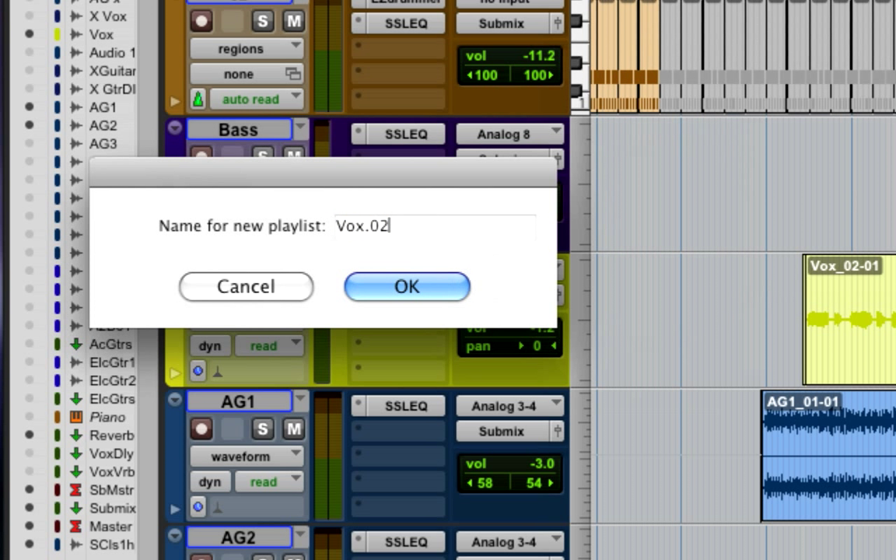
key(Return)
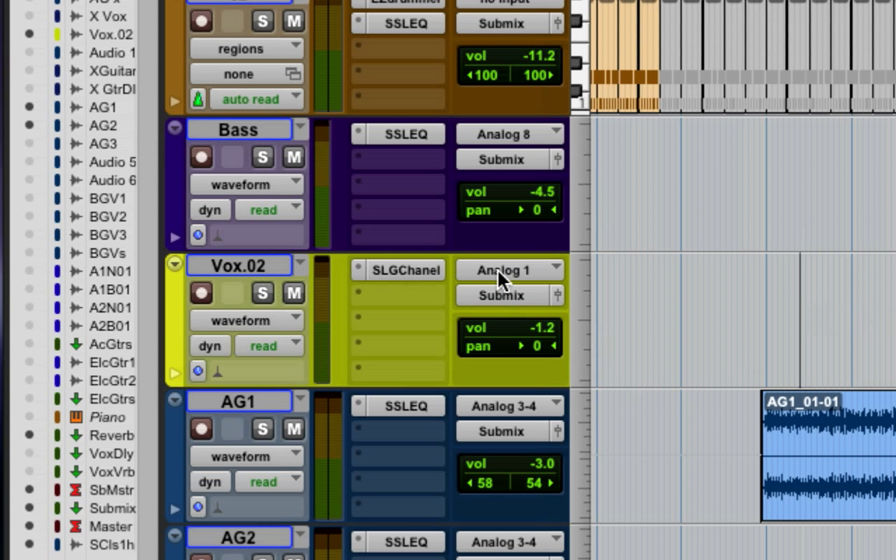
Step: Mute the VO track and record-arm the Vox.02 track
scroll(305, 196, up, 2)
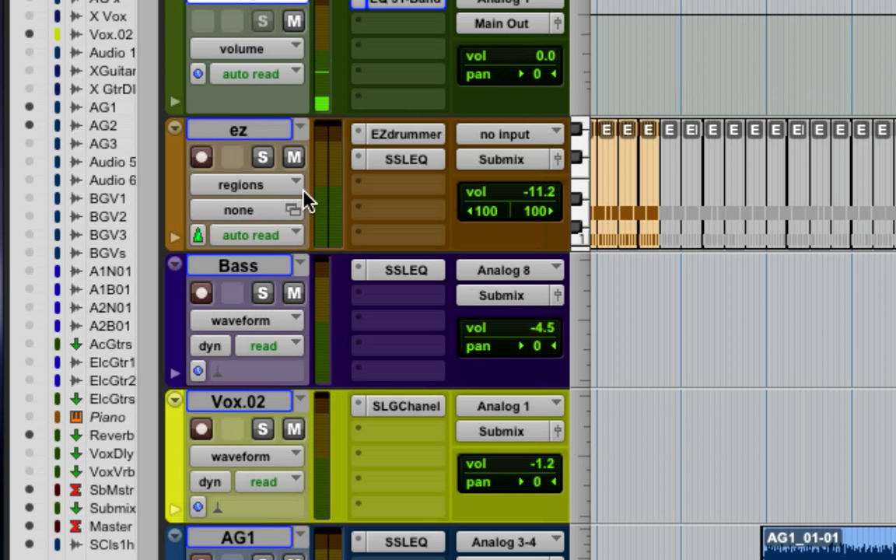
click(294, 25)
click(202, 428)
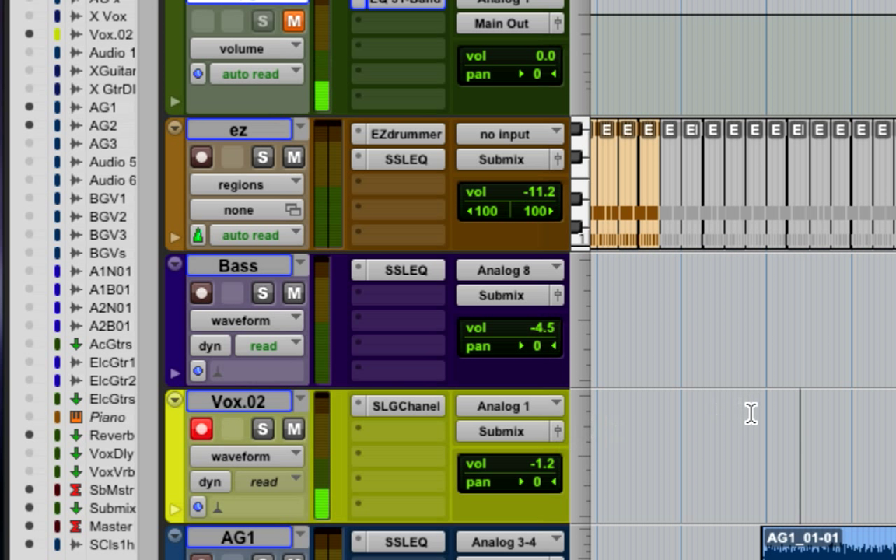
Step: Record a short take onto the Vox.02 playlist
scroll(747, 424, right, 1)
scroll(746, 425, left, 10)
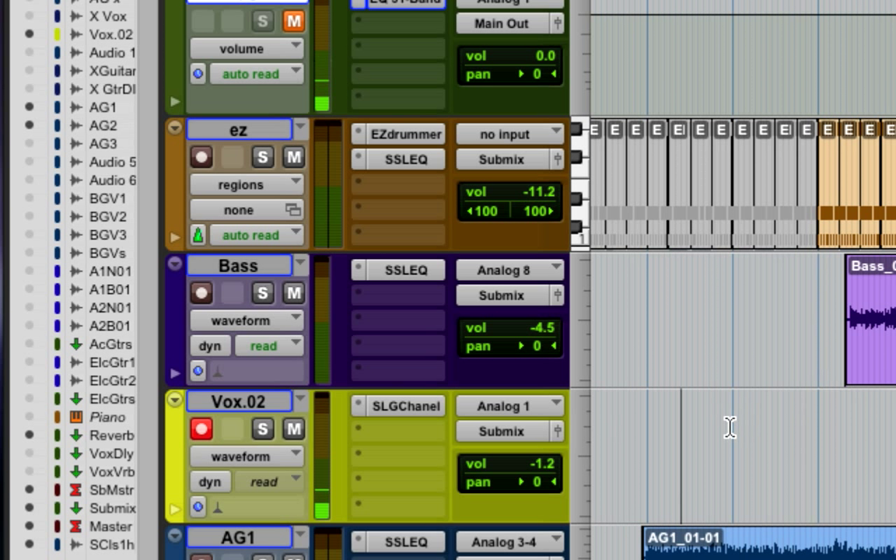
key(super+space)
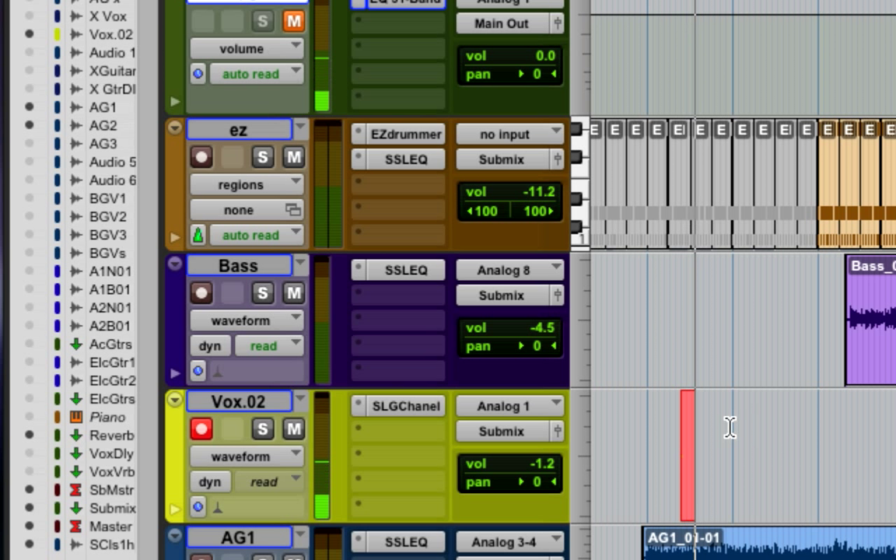
key(space)
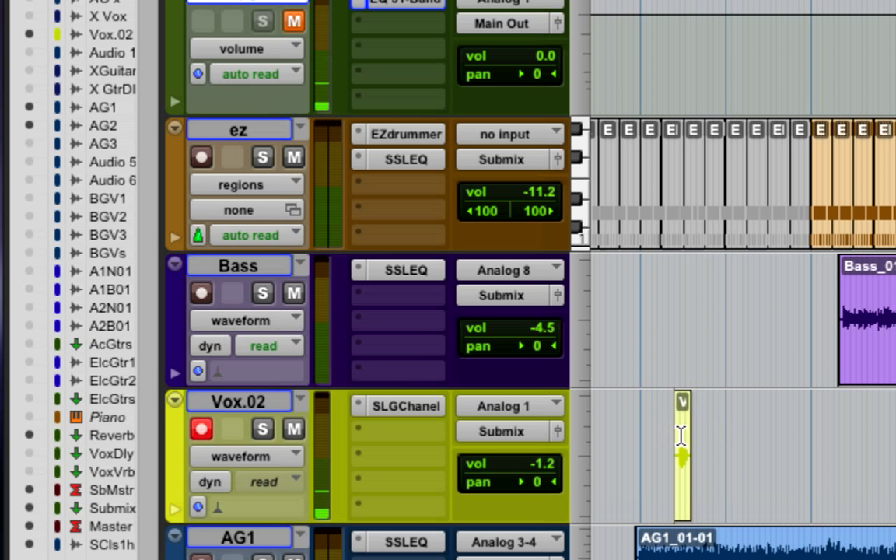
click(300, 403)
Step: Toggle between the Vox and Vox.02 playlists, ending on Vox, then disarm recording and unmute VO
click(300, 389)
click(305, 412)
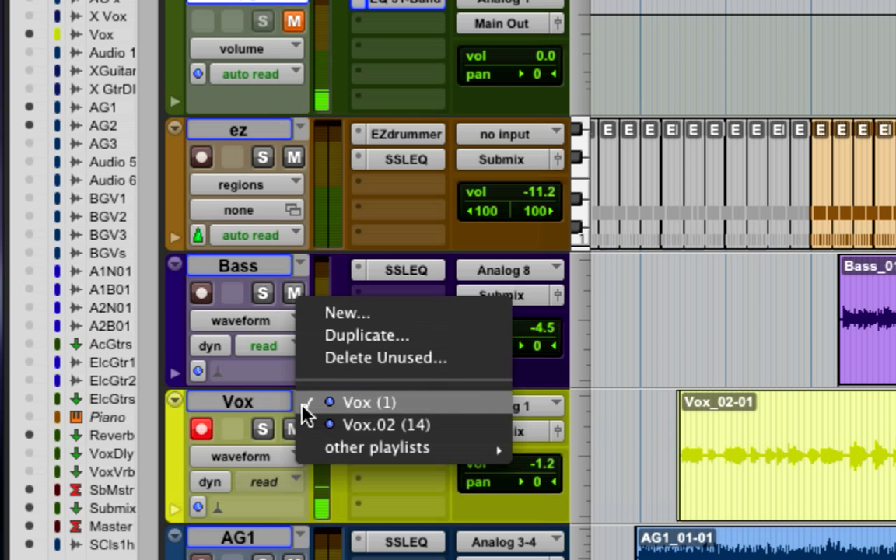
click(312, 424)
click(302, 405)
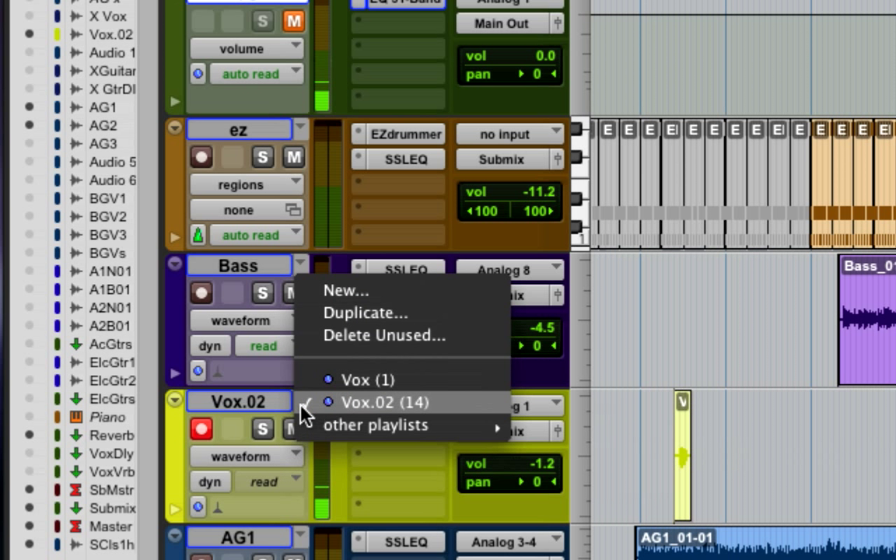
click(303, 385)
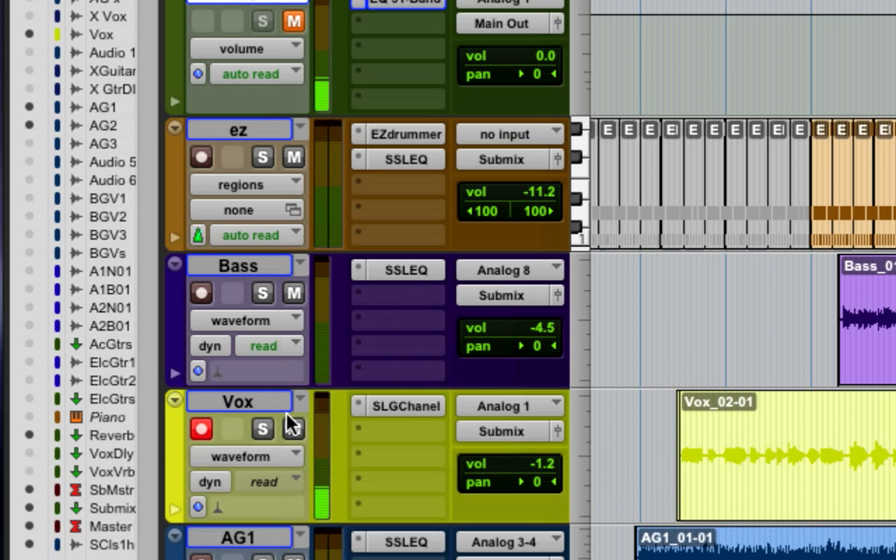
click(201, 431)
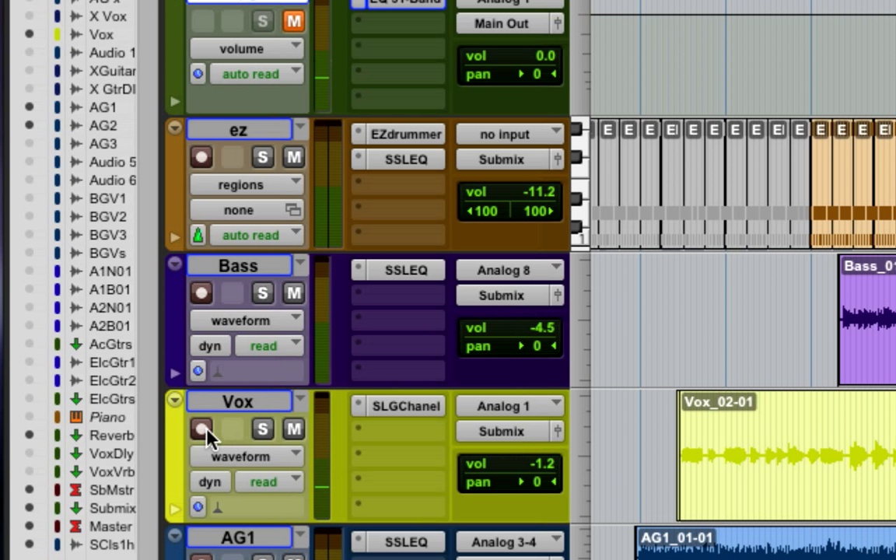
click(293, 21)
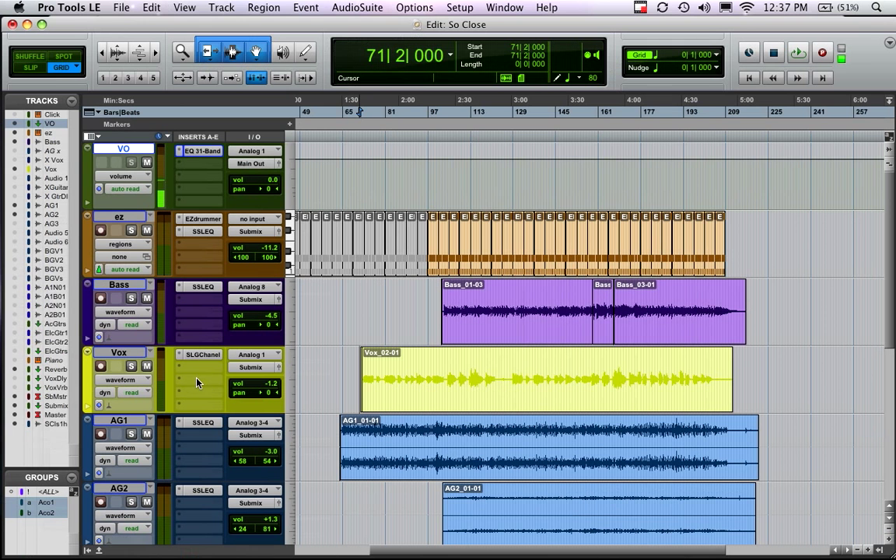
Step: Select a short range of Vox_02-01 near bar 80 and switch the track to Vox.02
click(388, 374)
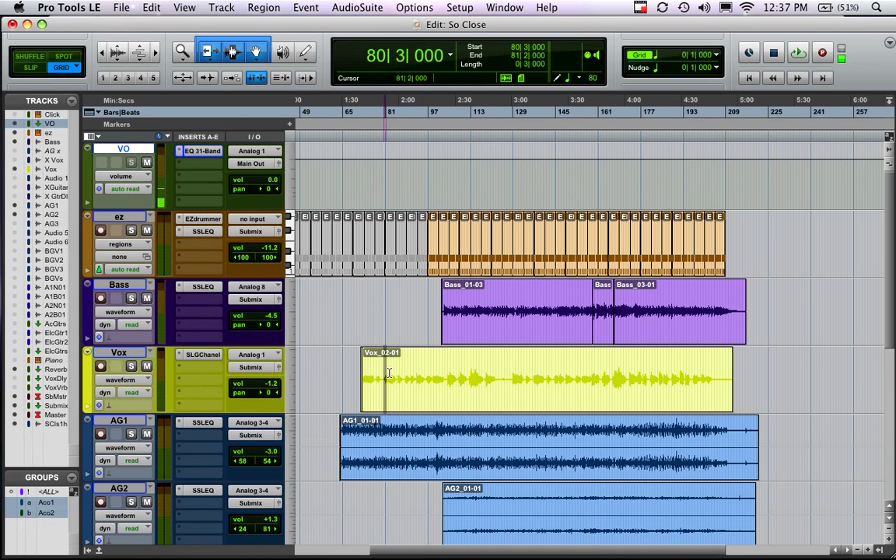
drag(388, 375, 402, 368)
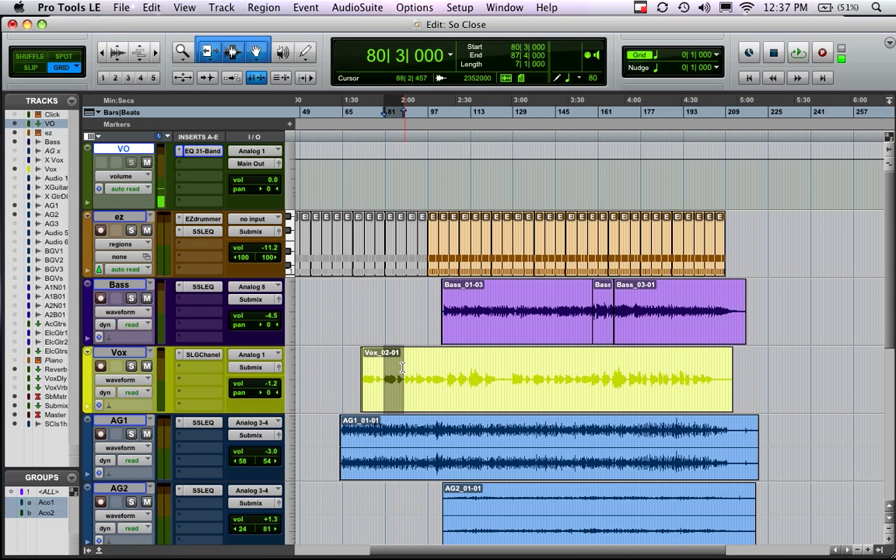
click(151, 354)
click(163, 364)
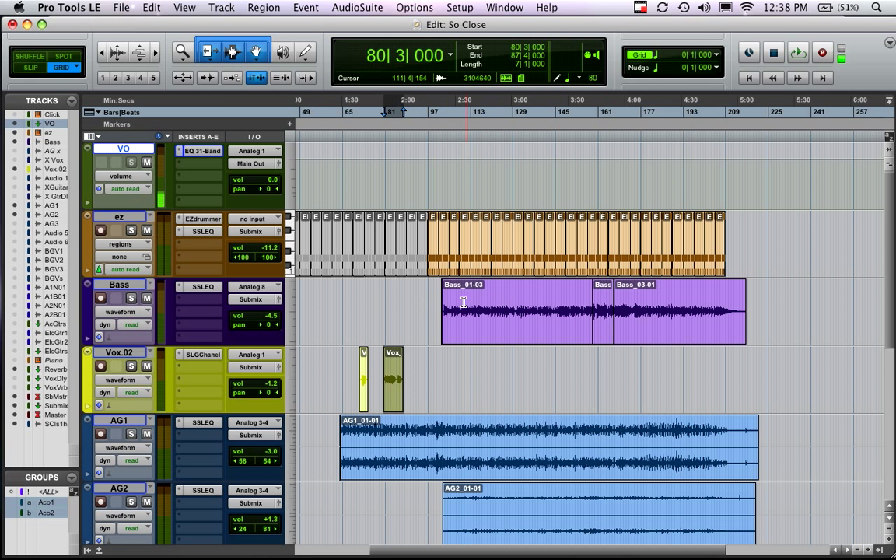
drag(464, 301, 669, 307)
Step: Duplicate the Bass playlist as Bass.01
click(757, 315)
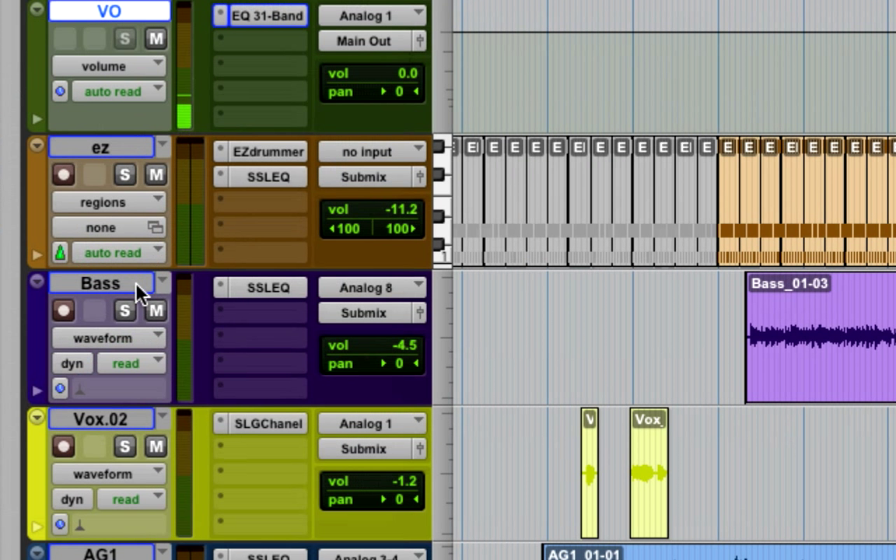
click(161, 283)
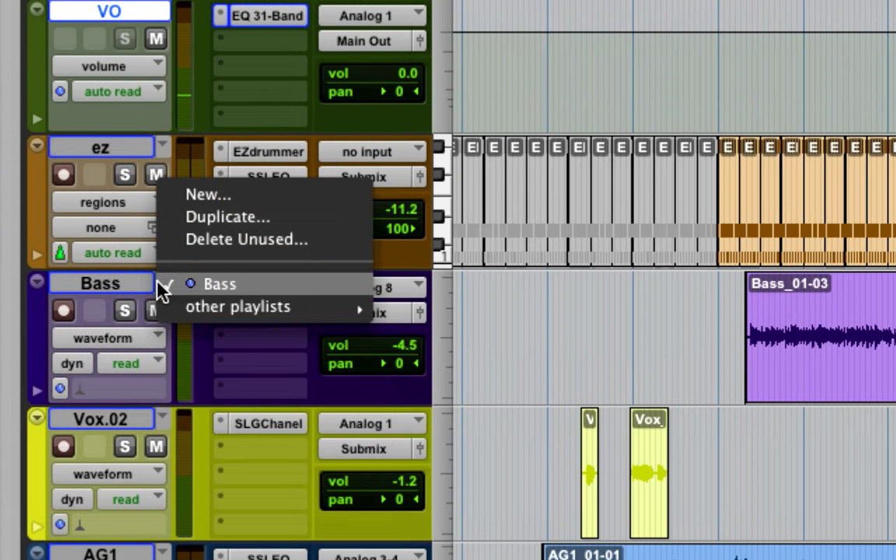
click(218, 219)
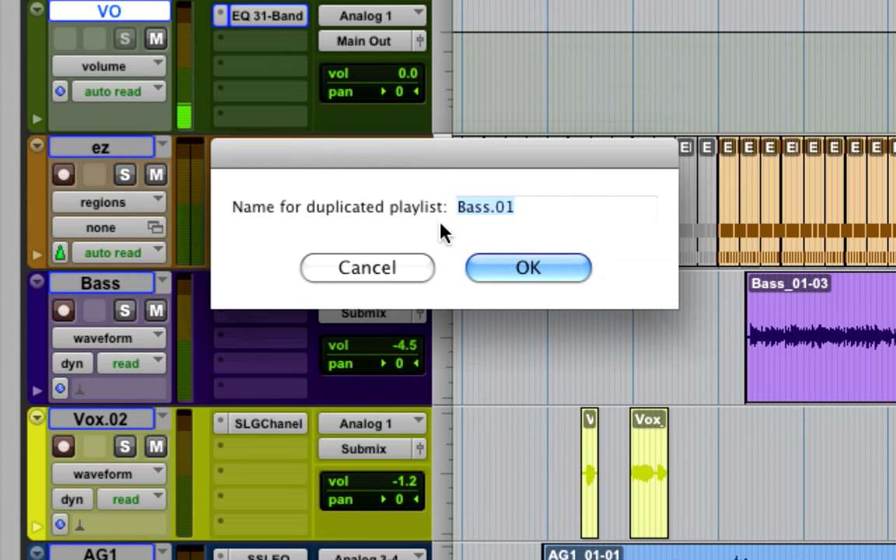
click(526, 266)
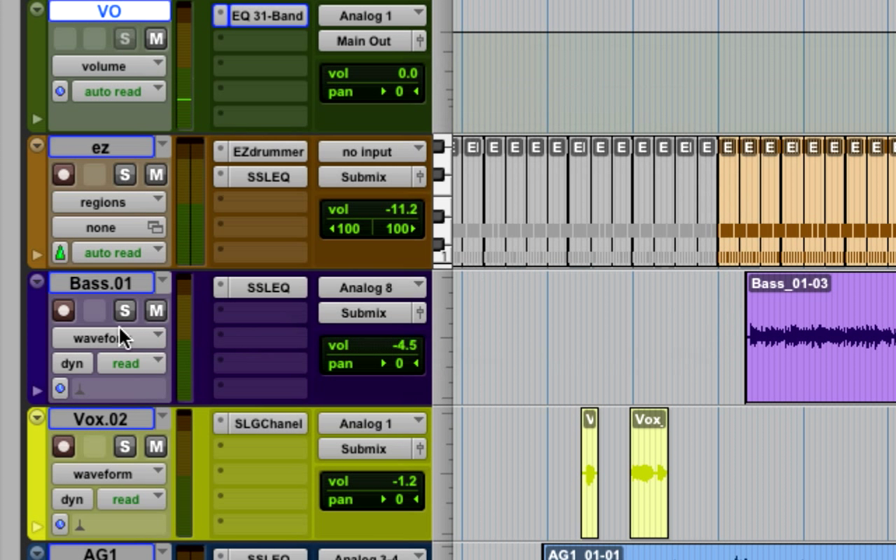
Step: Switch between the Bass and Bass.01 playlists, keeping Bass.01 active
click(161, 283)
click(170, 262)
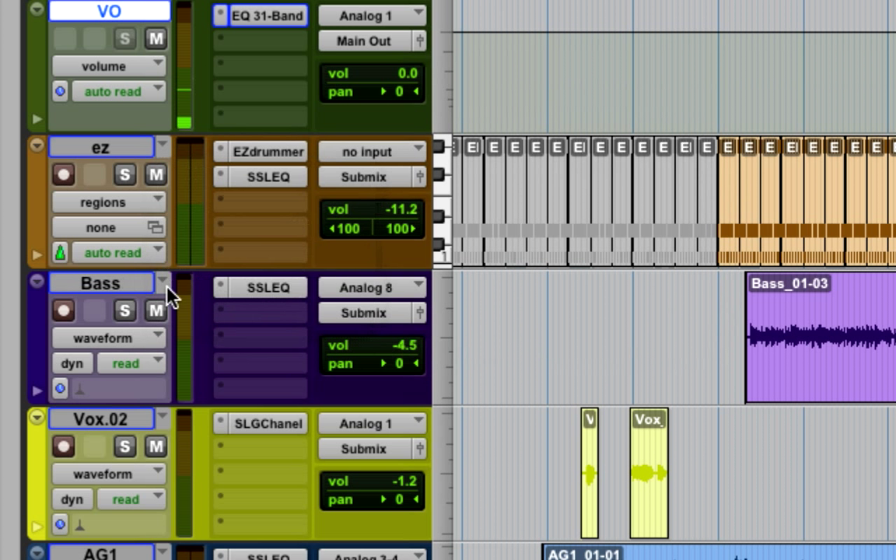
click(162, 283)
click(171, 305)
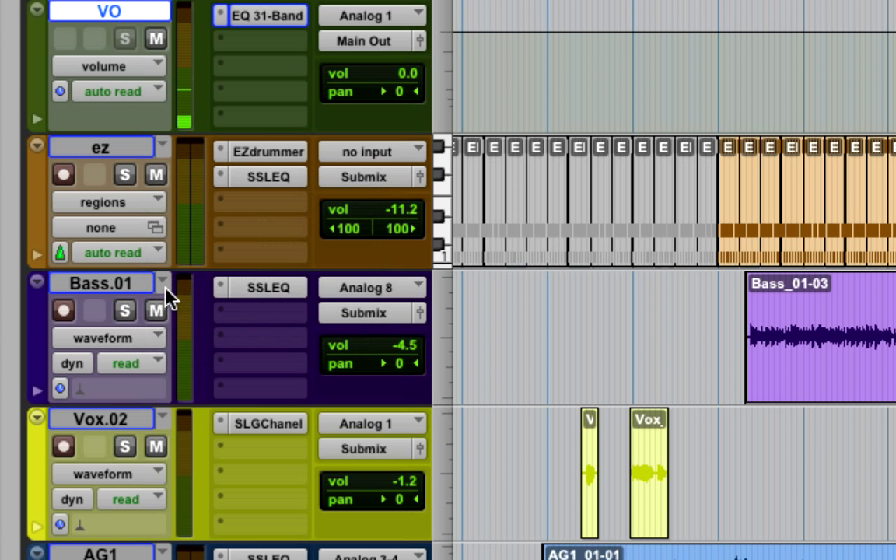
click(163, 284)
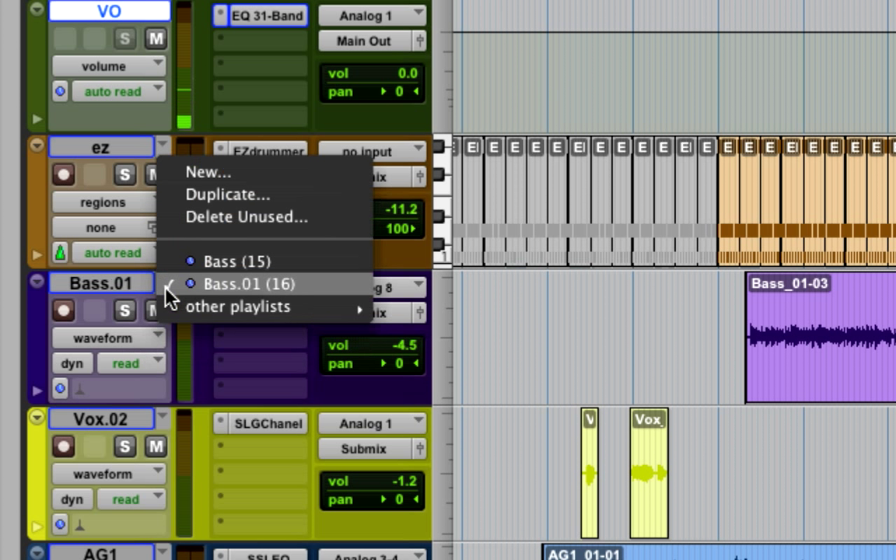
click(215, 286)
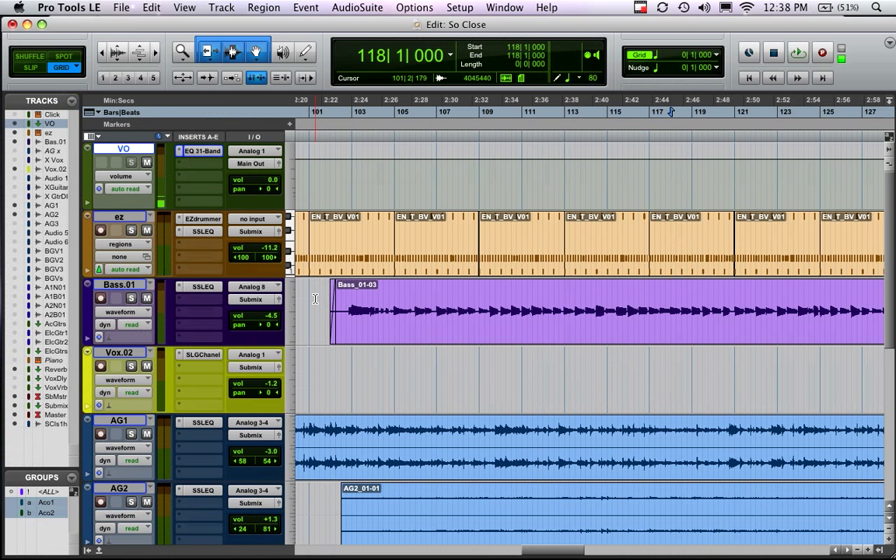
Step: Zoom in around bar 105 and shift the Bass_01-05 region slightly later
click(383, 309)
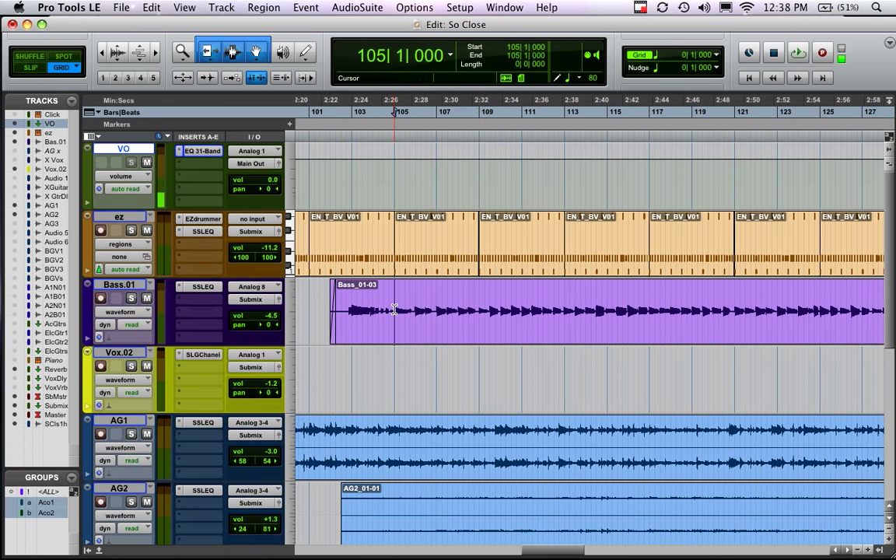
key(super+bracketright)
key(super+bracketright)
key(super+bracketright)
key(super+bracketright)
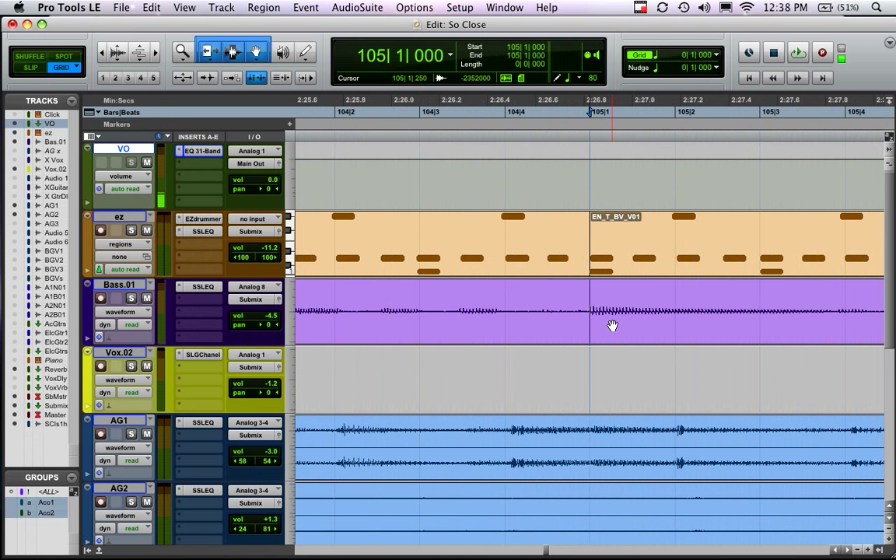
click(624, 324)
drag(637, 322, 610, 323)
key(super+bracketleft)
key(super+bracketleft)
key(super+bracketleft)
key(super+bracketleft)
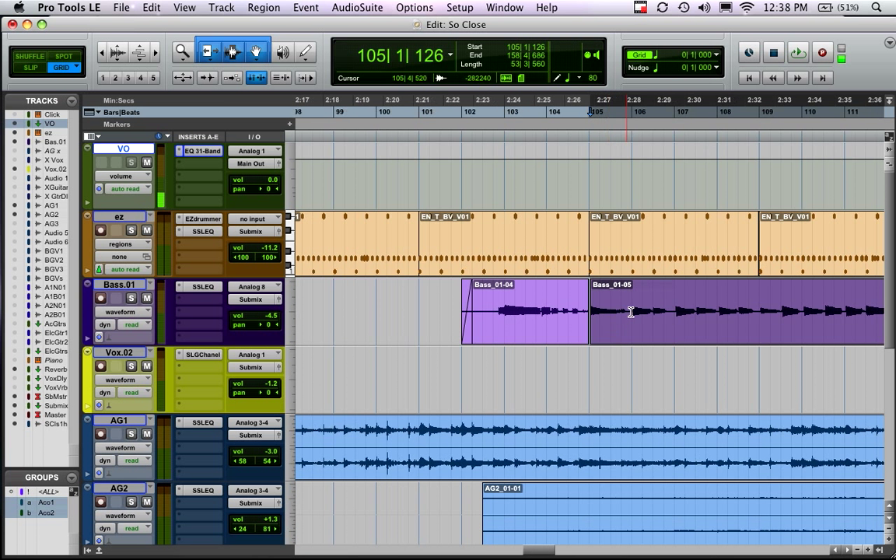
Step: Split the bass region at several points from bar 106 onward
click(632, 311)
key(super+e)
click(679, 300)
key(super+e)
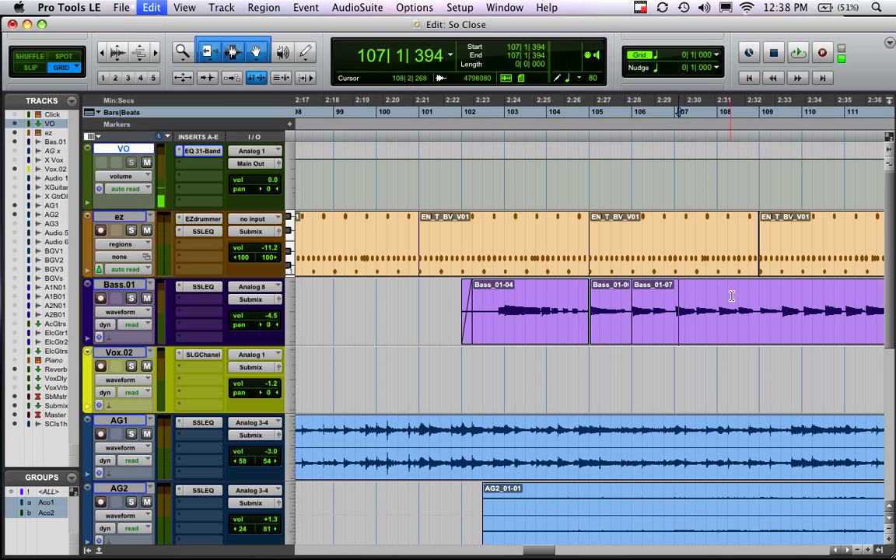
click(740, 300)
key(super+e)
click(774, 300)
key(super+e)
key(Tab)
scroll(712, 372, right, 5)
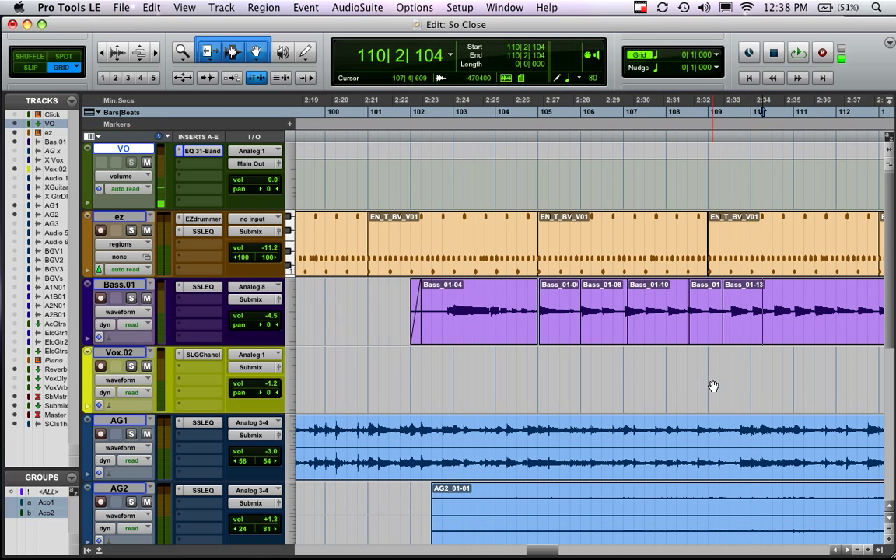
key(super+e)
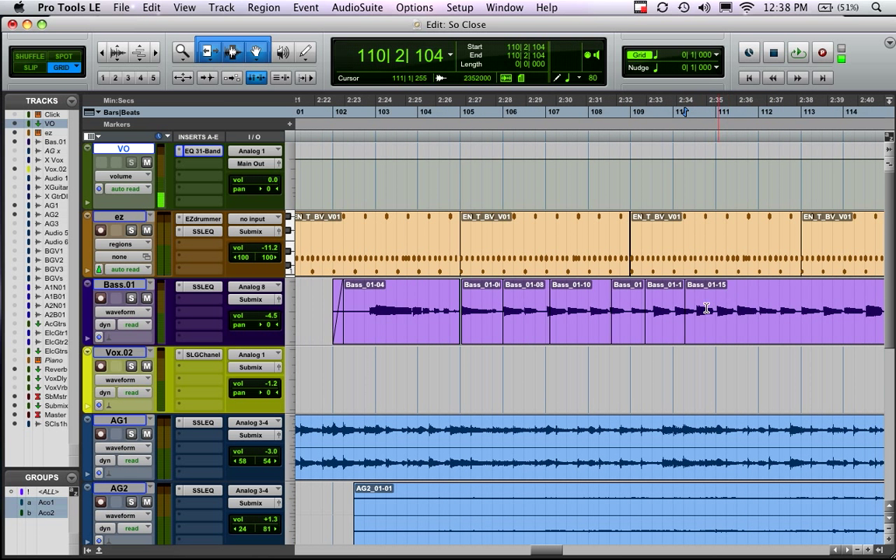
Step: Move Bass_01-15 to 110|3, then try extending Bass_01-04 to bar 111 and undo it
drag(700, 315, 714, 316)
drag(580, 311, 588, 312)
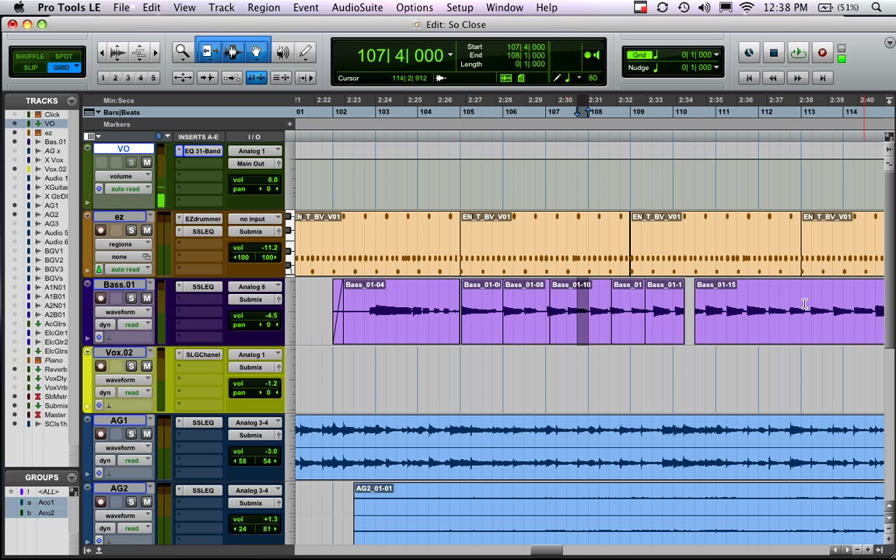
drag(453, 318, 736, 336)
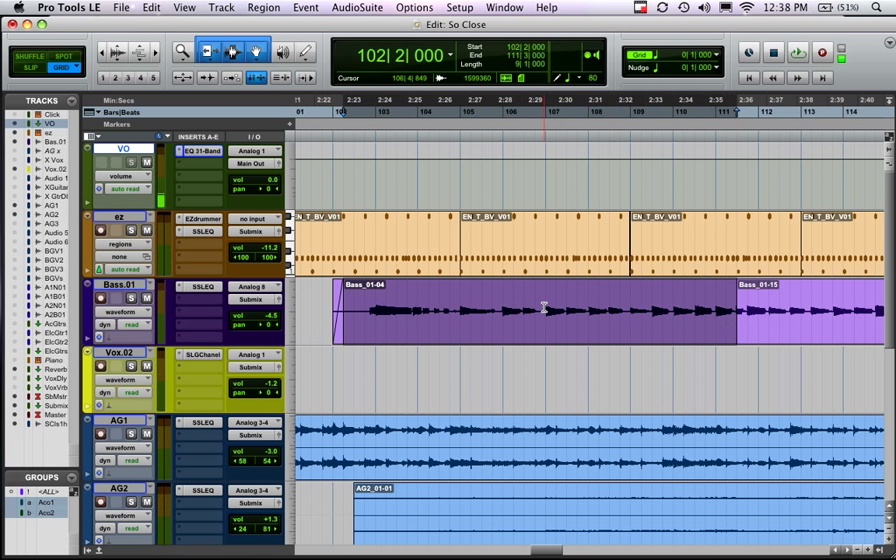
key(super+z)
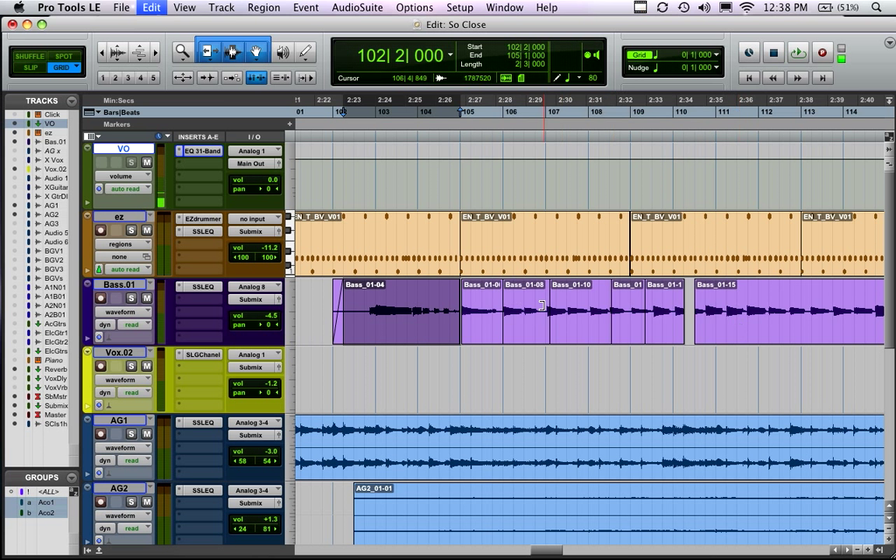
Step: Switch the track back to the original Bass playlist and zoom out
click(150, 288)
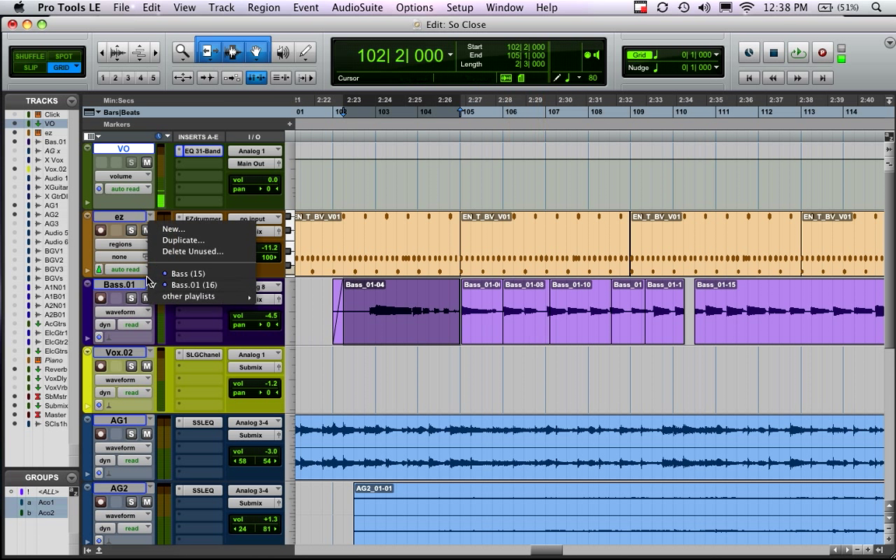
click(179, 266)
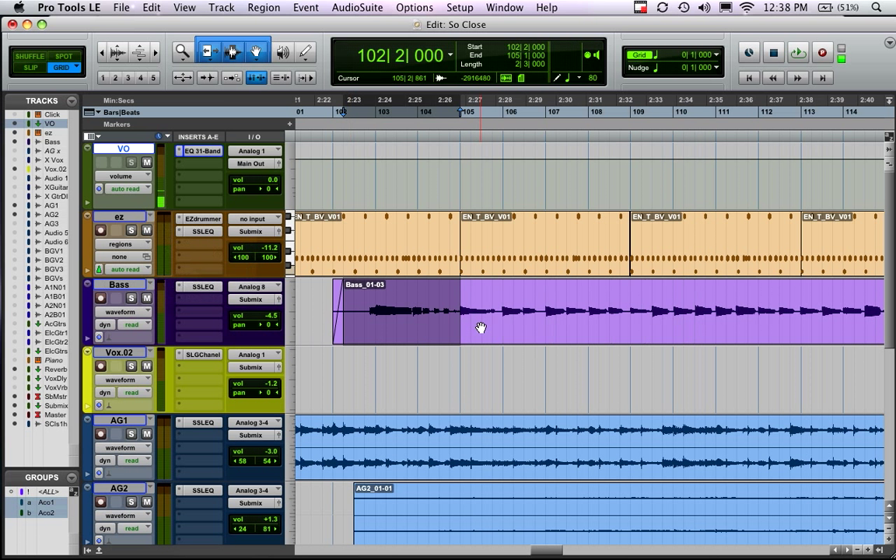
key(super+bracketleft)
click(563, 300)
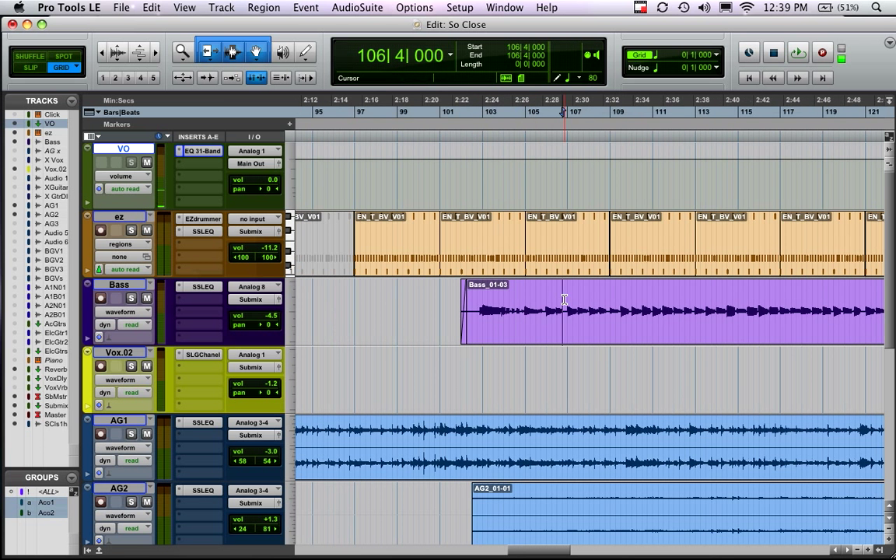
scroll(532, 335, right, 5)
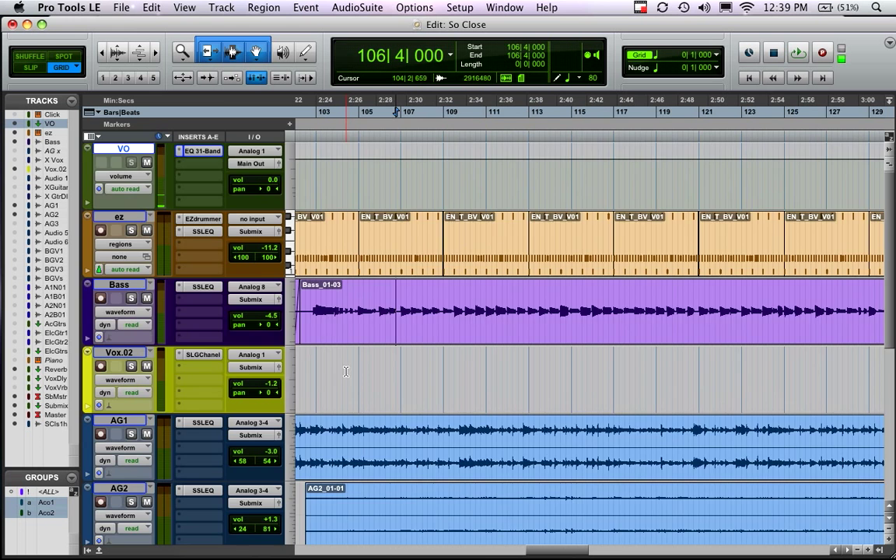
scroll(346, 373, down, 5)
scroll(346, 373, up, 5)
scroll(361, 325, down, 3)
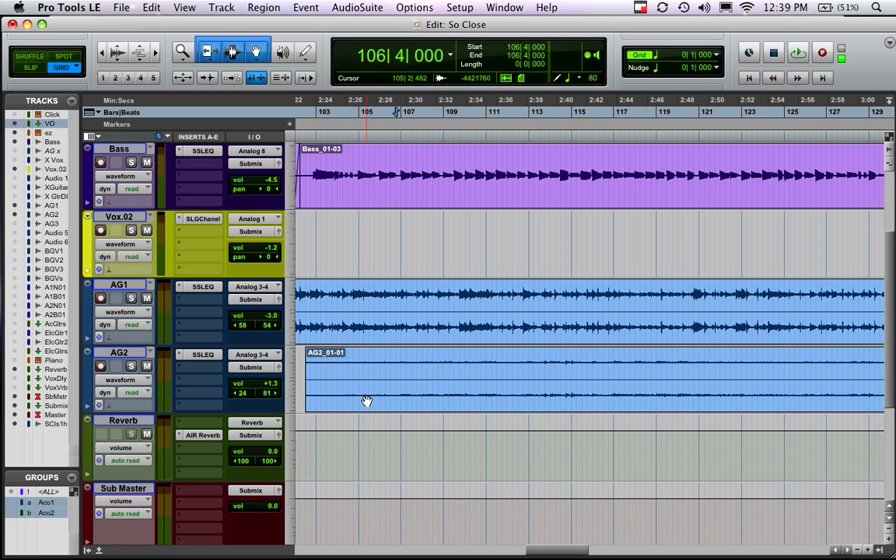
Step: Solo AG2 and audition it from bar 107, then unsolo and reselect the whole AG2_01-01 region
double_click(382, 375)
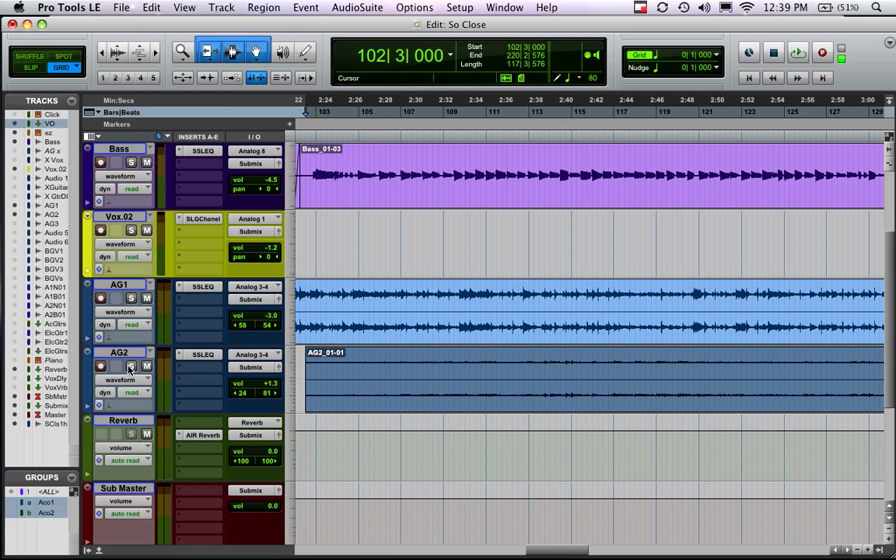
click(131, 367)
click(409, 366)
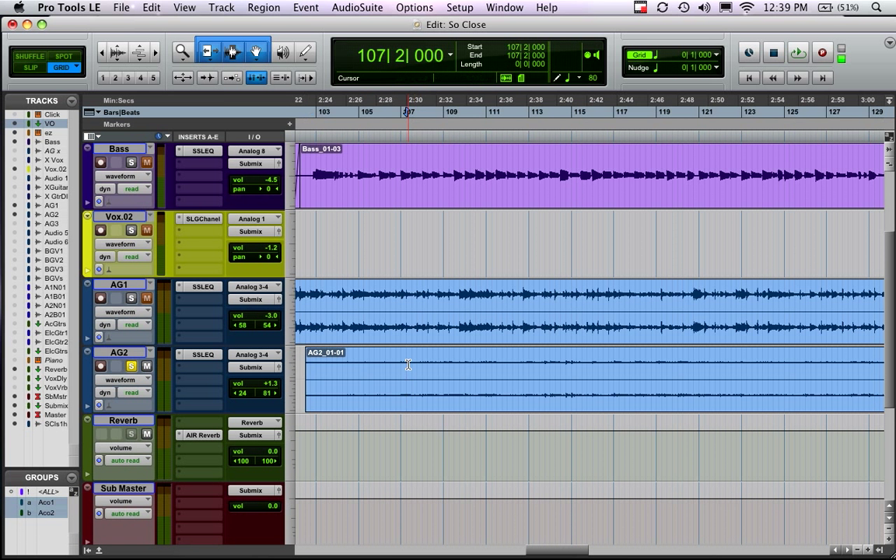
key(space)
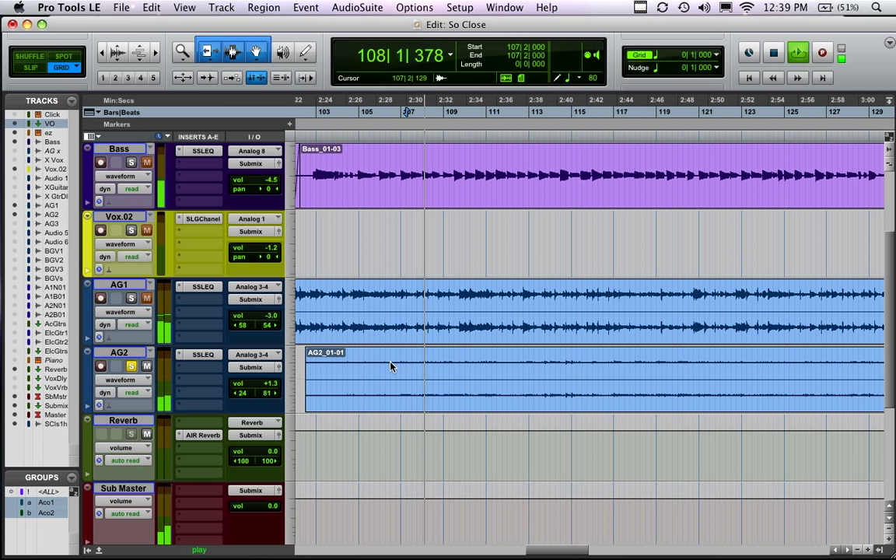
click(133, 367)
key(space)
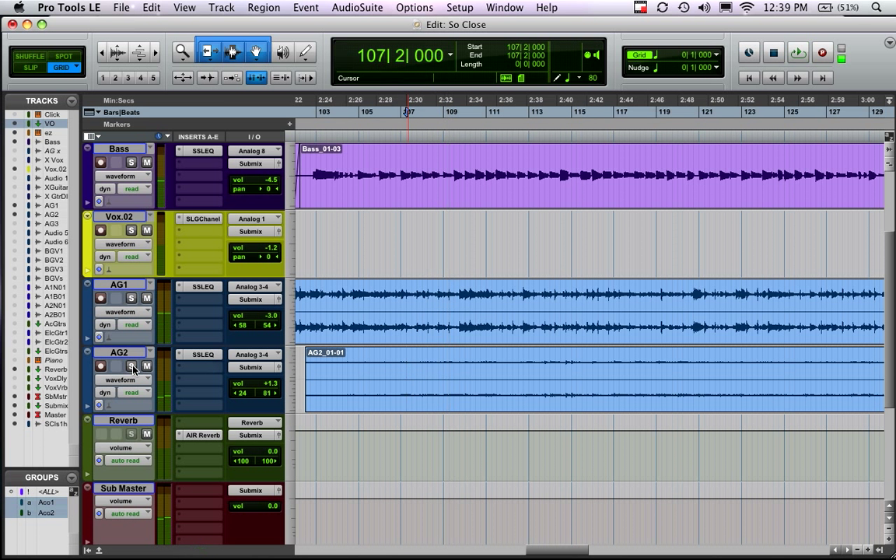
click(476, 391)
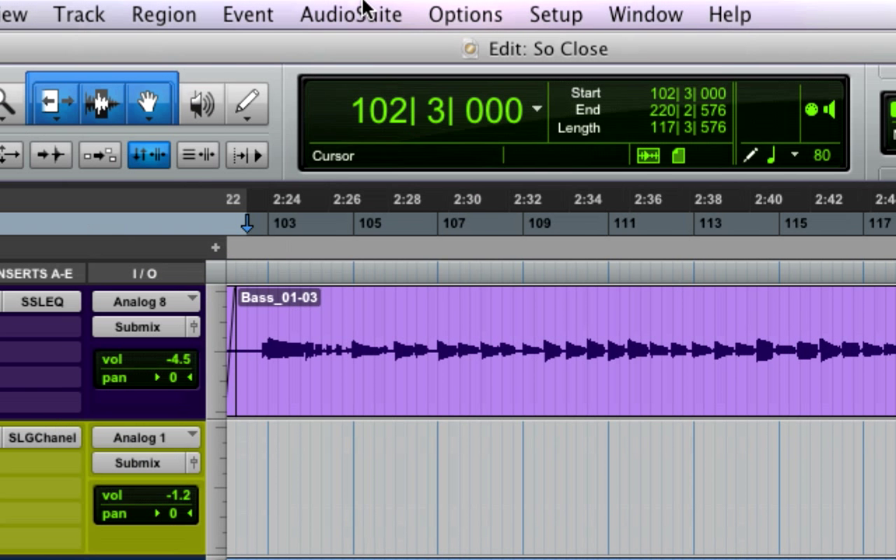
Step: Run AudioSuite Normalize at 0.0 dB peak on AG2, creating region AG2-NORM_01-01
click(362, 8)
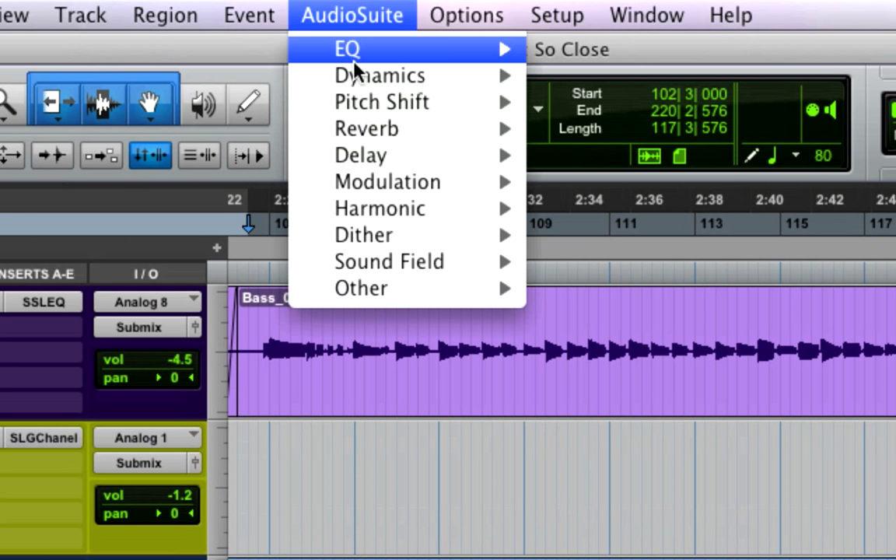
mouse_move(382, 245)
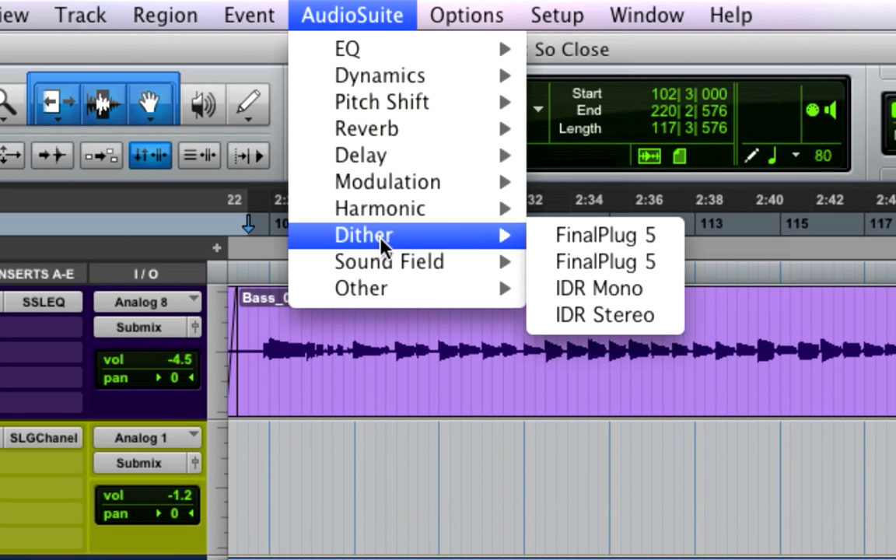
mouse_move(382, 286)
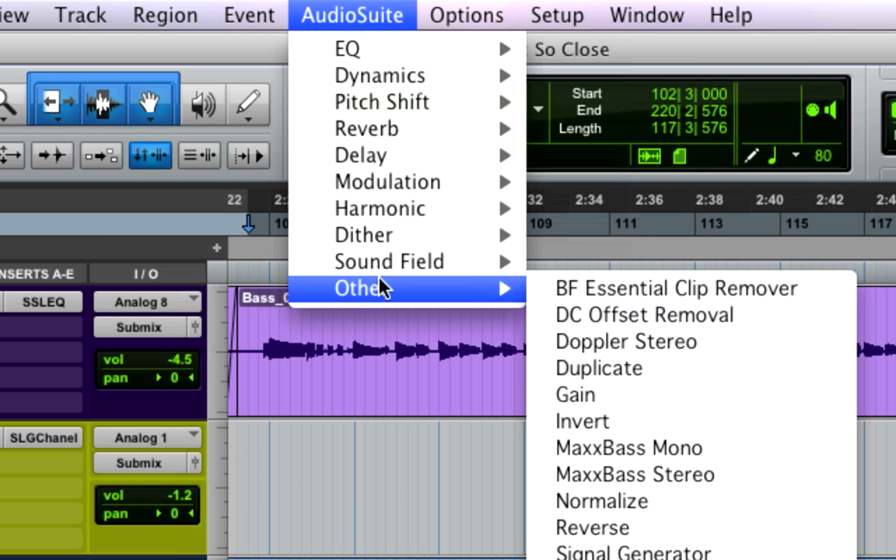
click(691, 510)
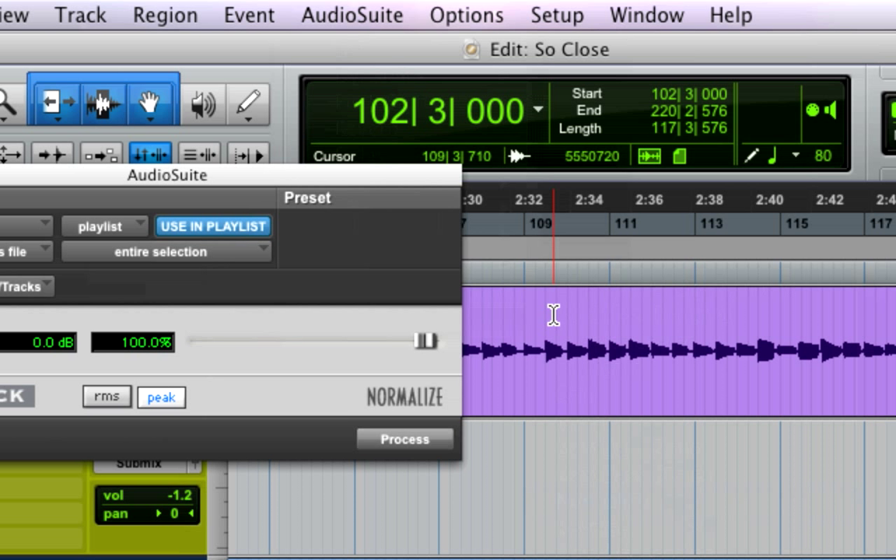
drag(255, 176, 547, 182)
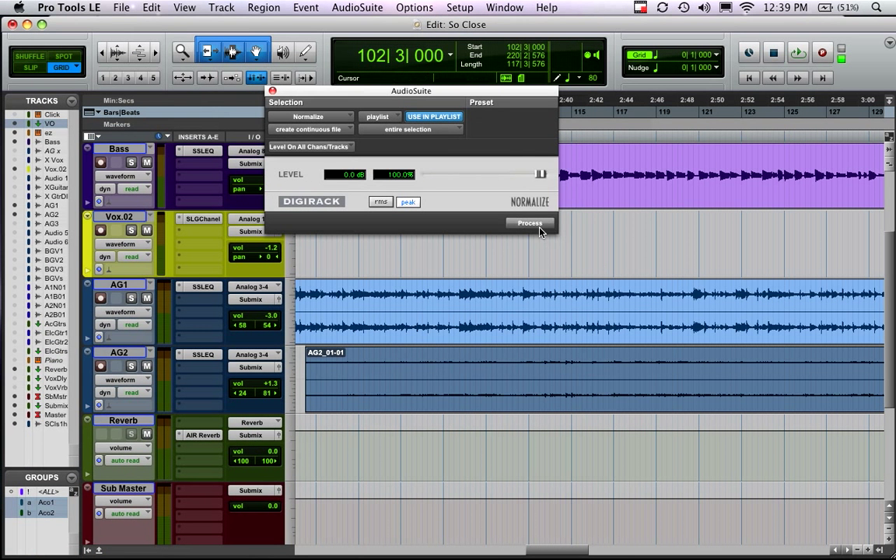
click(539, 225)
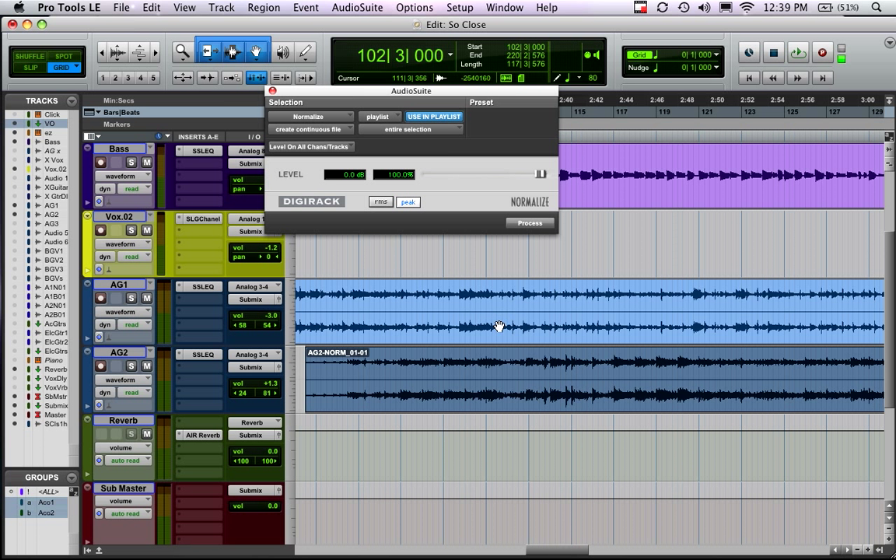
Step: Undo the AG2 normalization, restoring AG2_01-01, and close the Normalize window
click(150, 355)
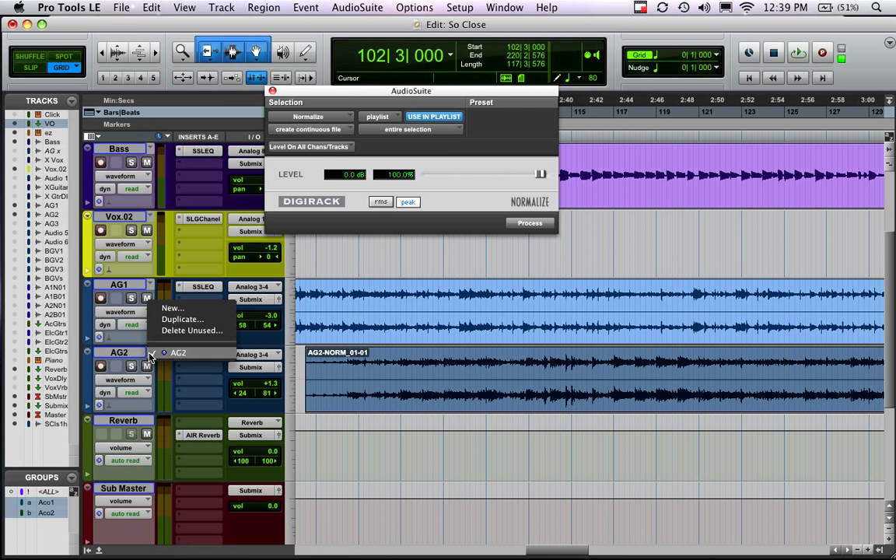
click(164, 352)
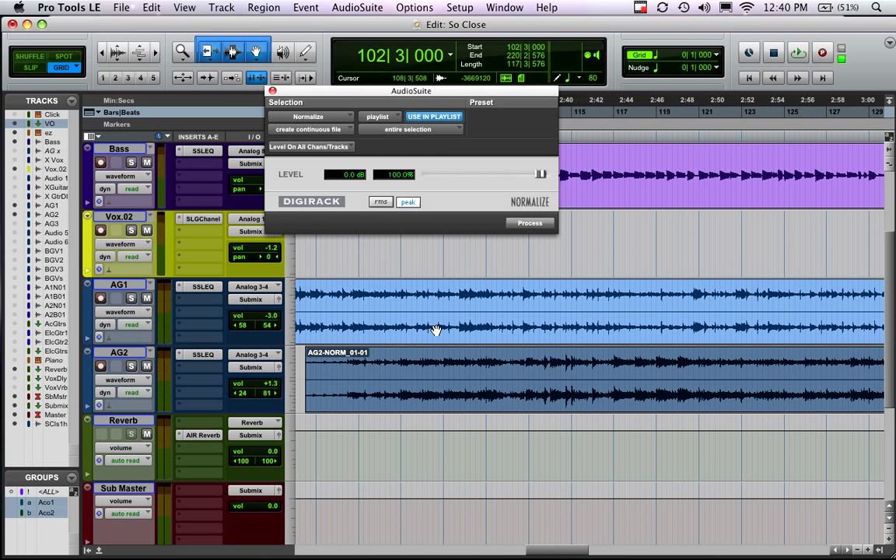
key(super+z)
click(154, 355)
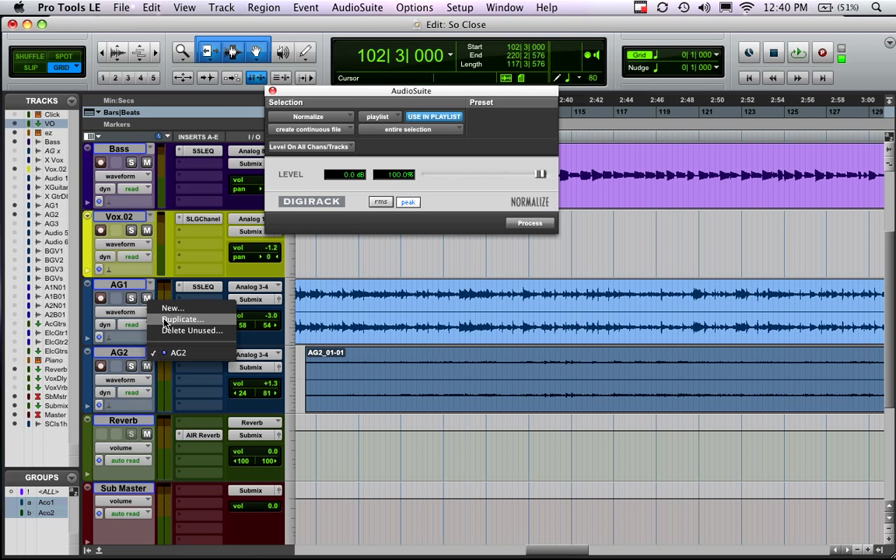
click(107, 317)
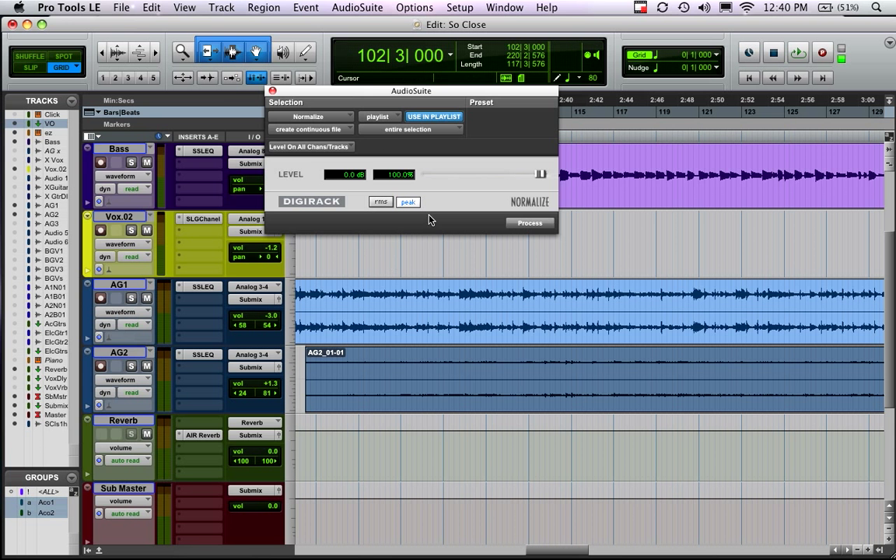
click(272, 91)
scroll(408, 324, down, 5)
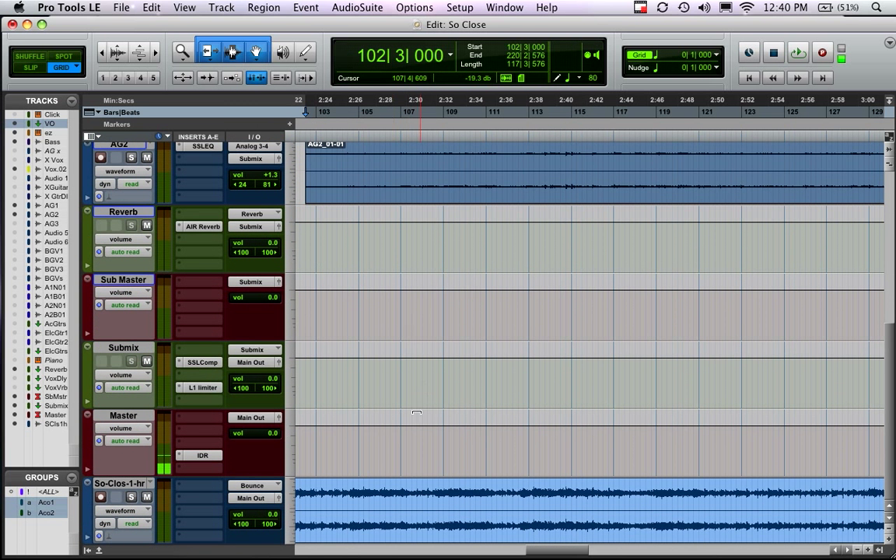
Step: Zoom out, select the Submix track, and switch to the Mix window
key(super+bracketleft)
key(super+bracketleft)
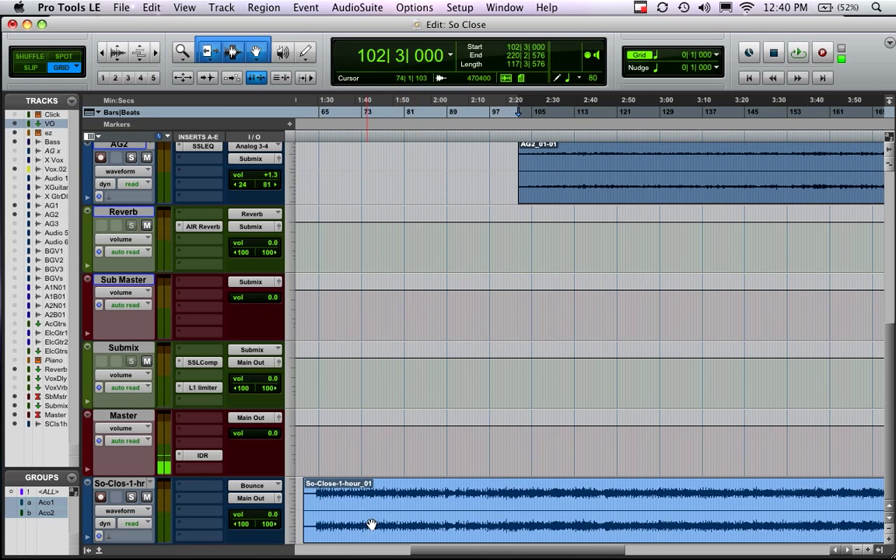
click(126, 347)
key(super+equal)
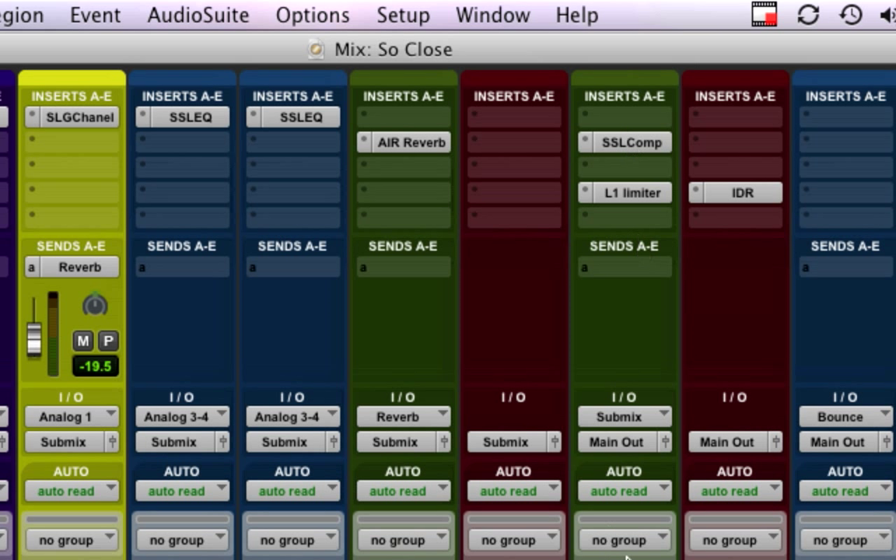
click(636, 442)
Step: Route the Submix track's output to the Bounce (Stereo) bus
mouse_move(635, 442)
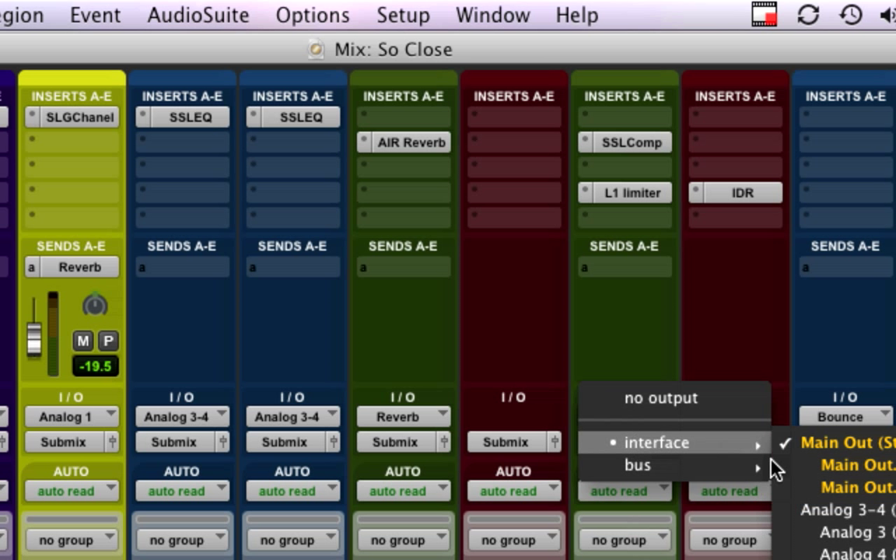
mouse_move(747, 465)
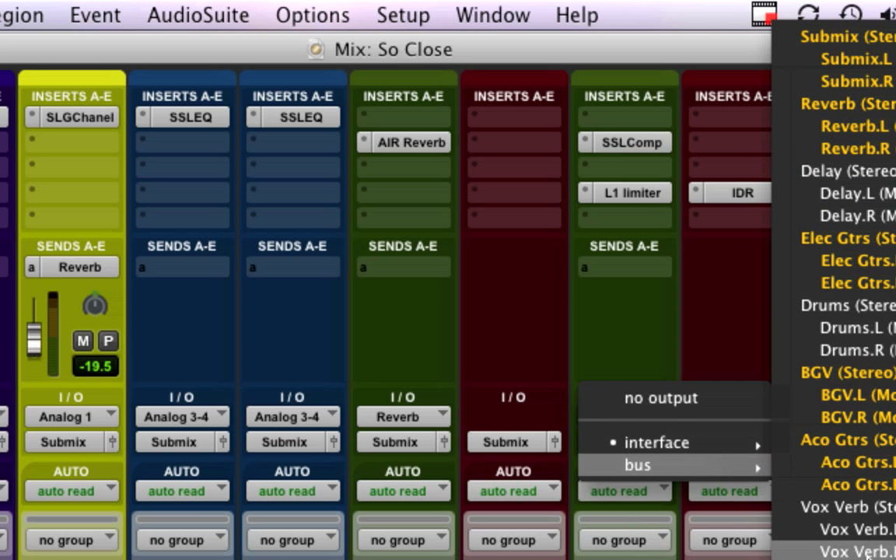
click(622, 368)
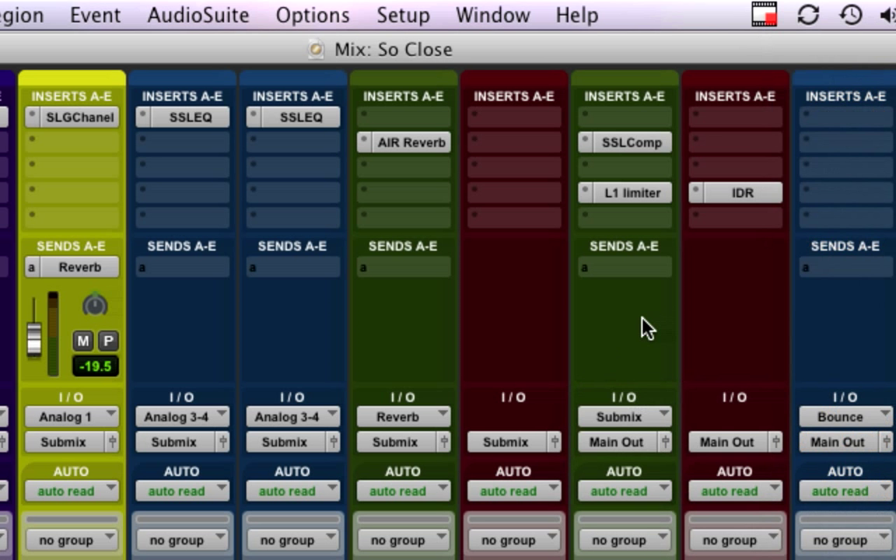
click(569, 224)
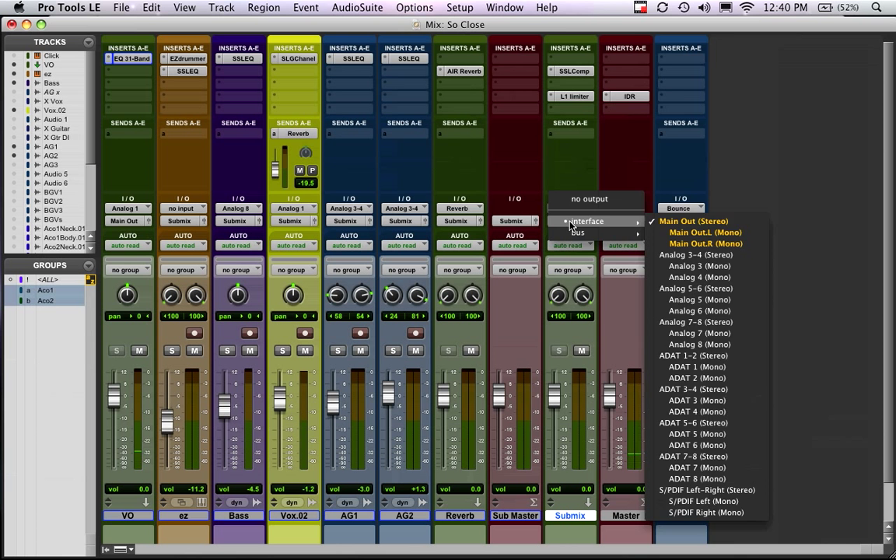
mouse_move(590, 234)
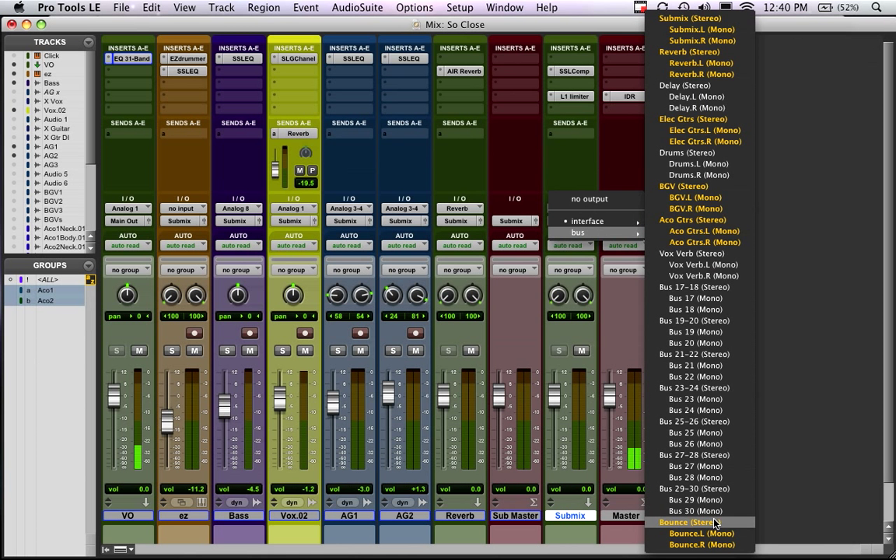
click(690, 522)
Step: Record-arm the So-Cls-1-hr bounce track, dismiss the error, and return to the Edit window
click(693, 333)
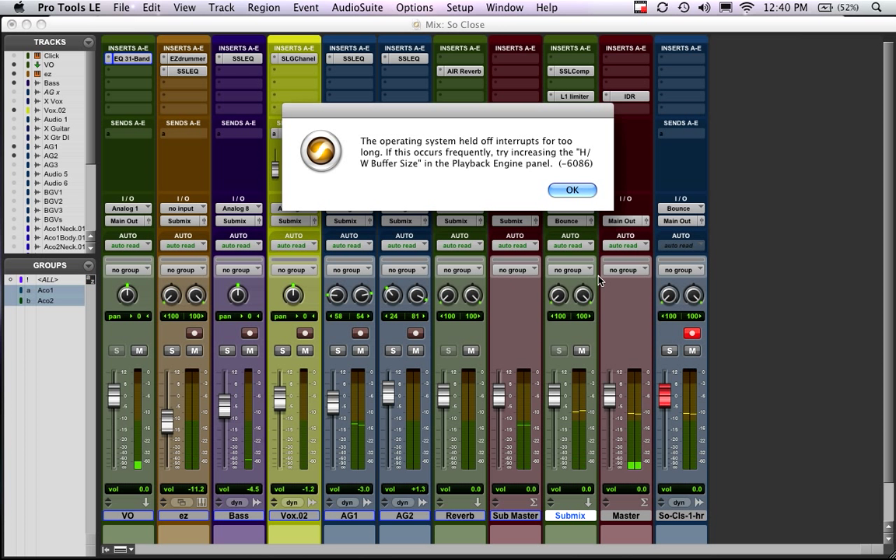
click(572, 191)
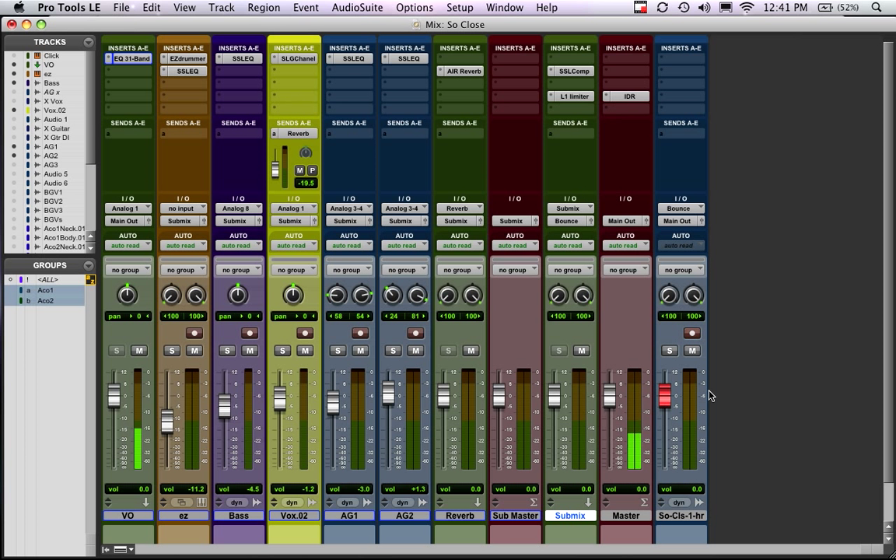
key(super+equal)
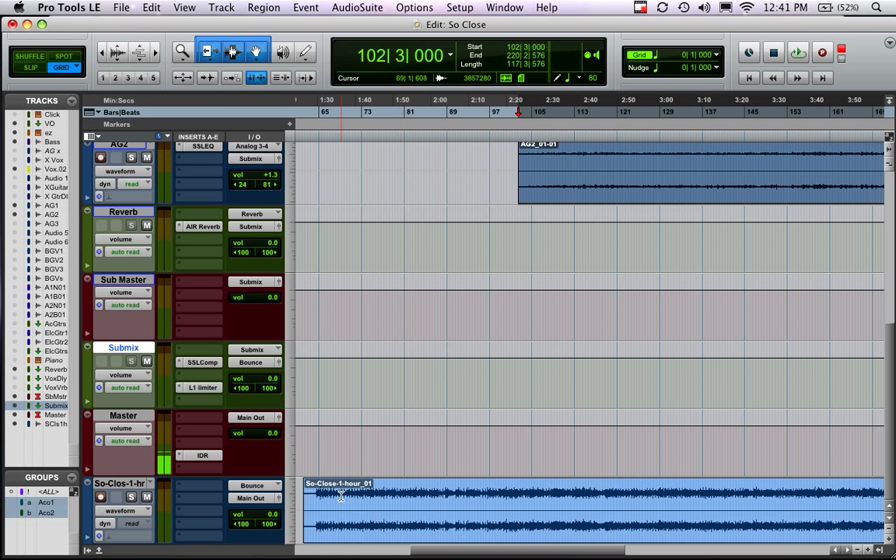
Step: Set the insertion point at bar 77 and add a new bounce-track playlist named So-Close-07102009
drag(343, 502, 442, 500)
click(388, 432)
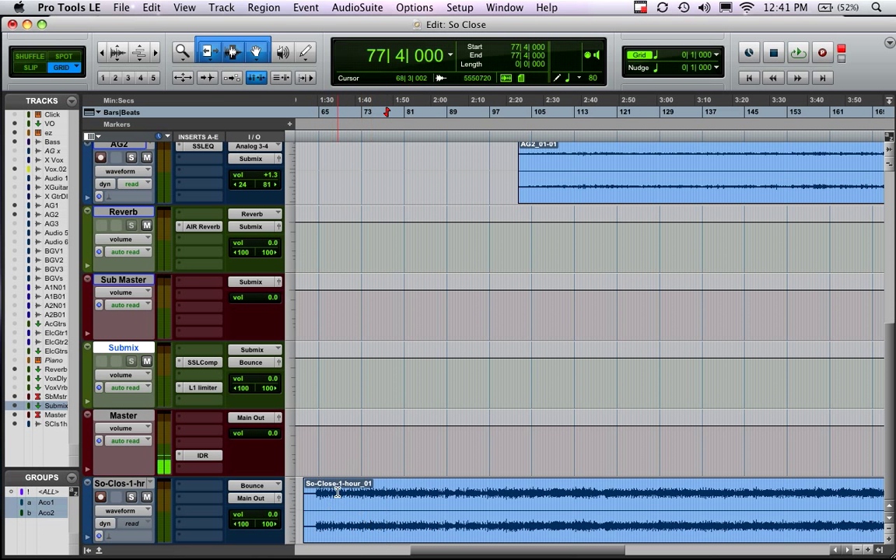
click(152, 486)
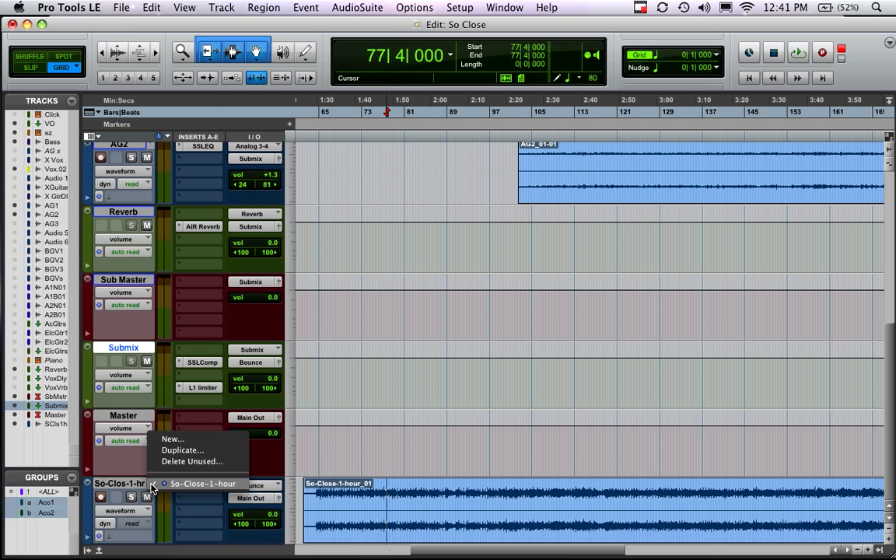
click(205, 440)
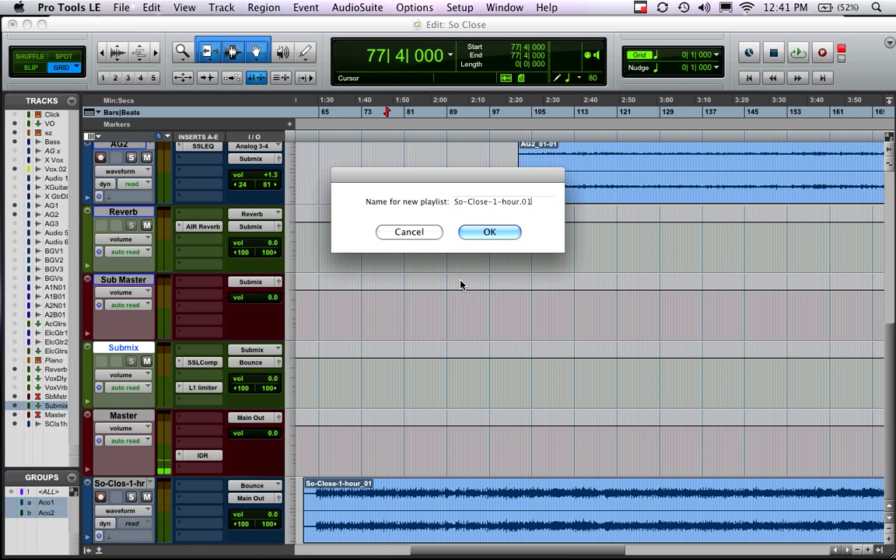
drag(493, 201, 586, 206)
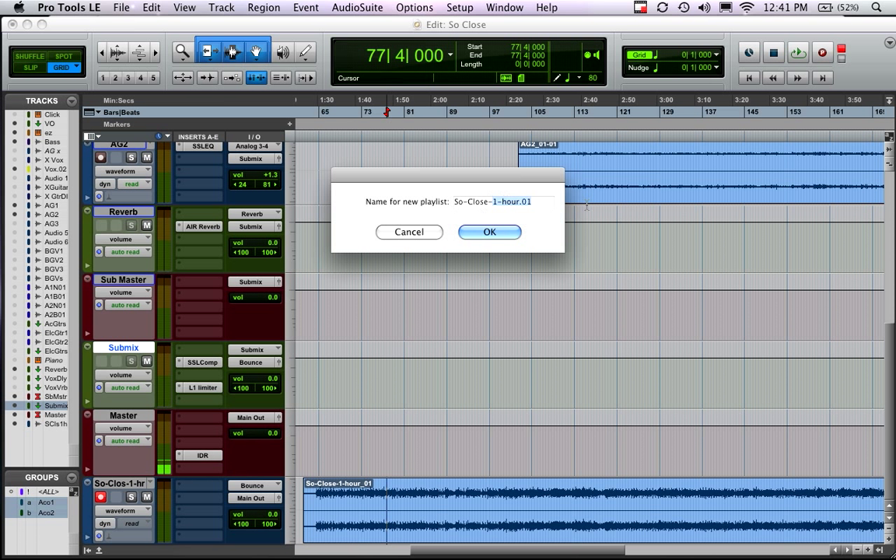
text(070)
key(BackSpace)
text(102009)
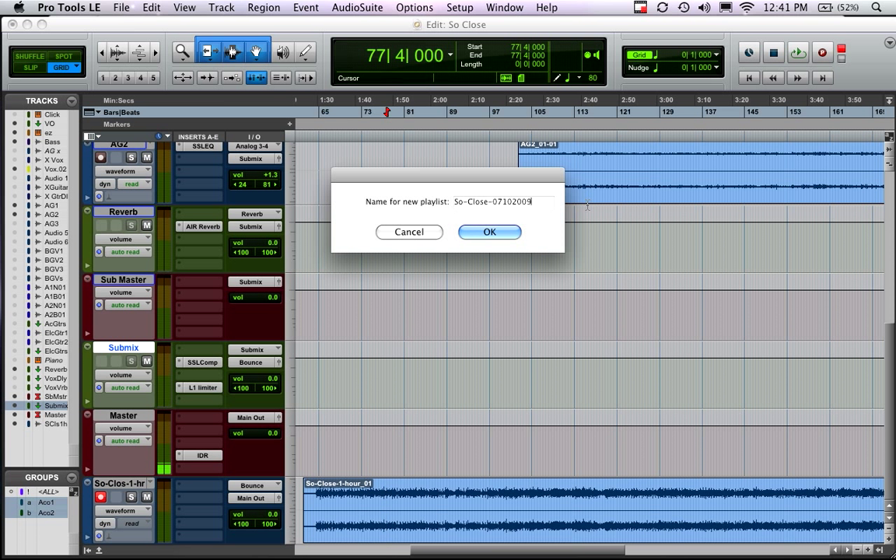
key(Return)
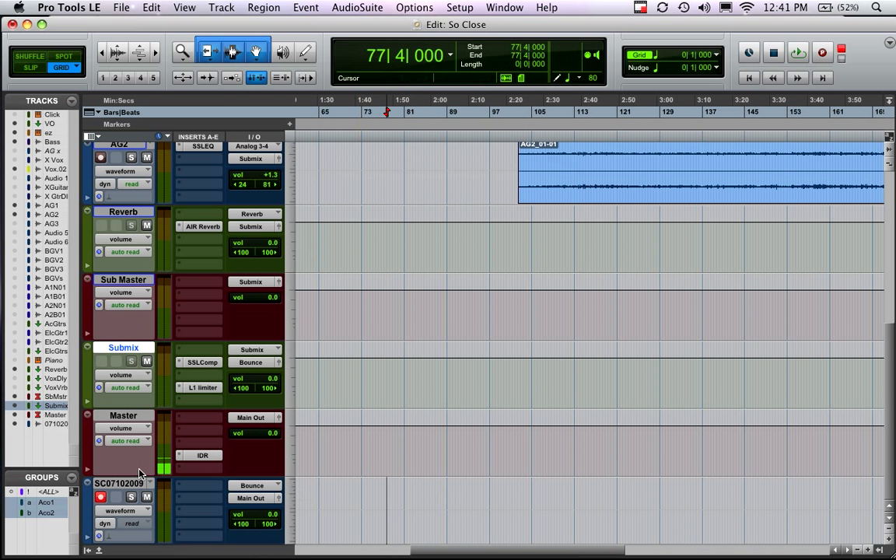
click(149, 483)
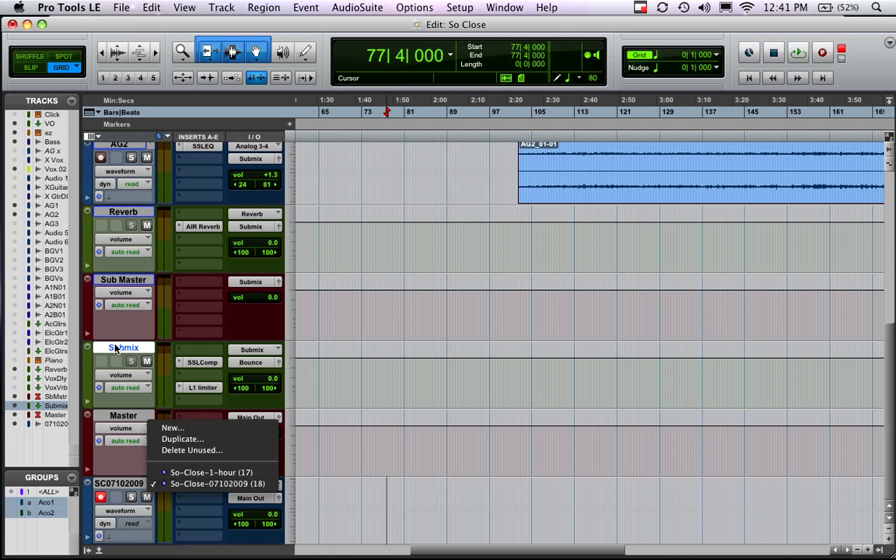
click(115, 347)
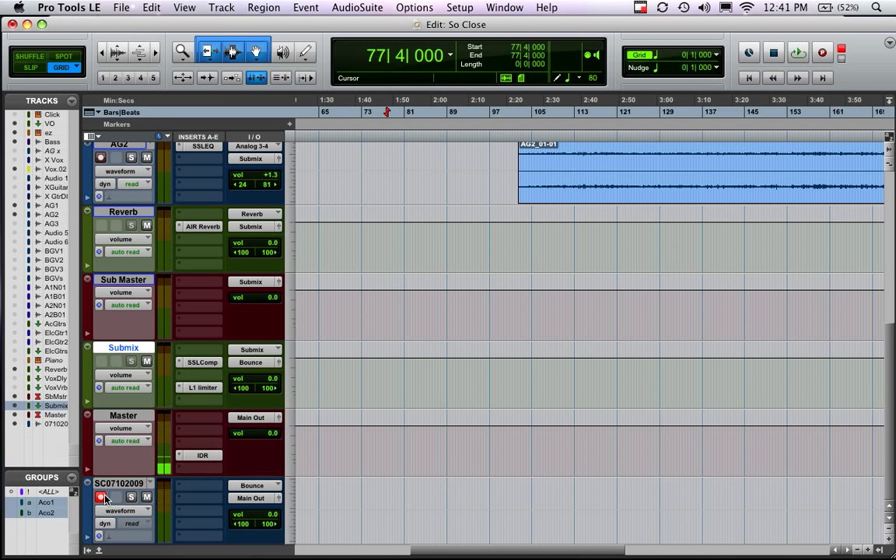
click(152, 484)
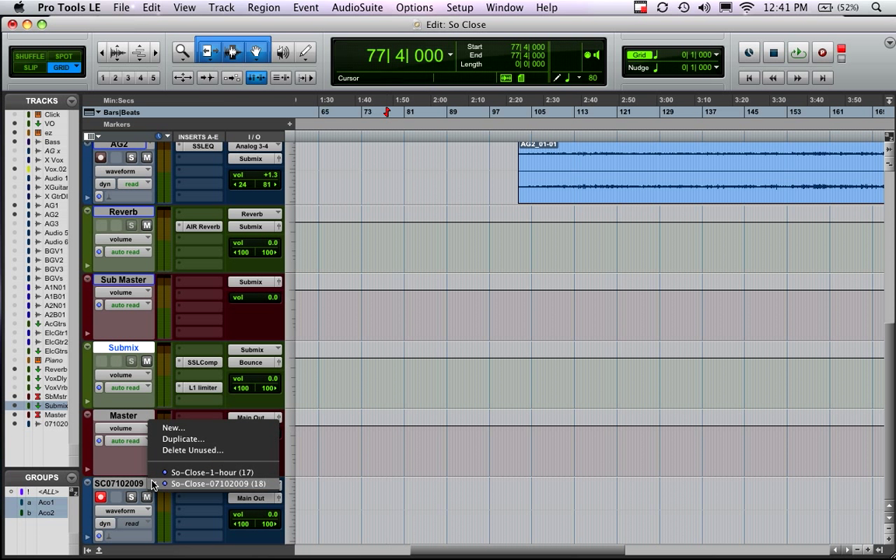
click(195, 472)
click(152, 484)
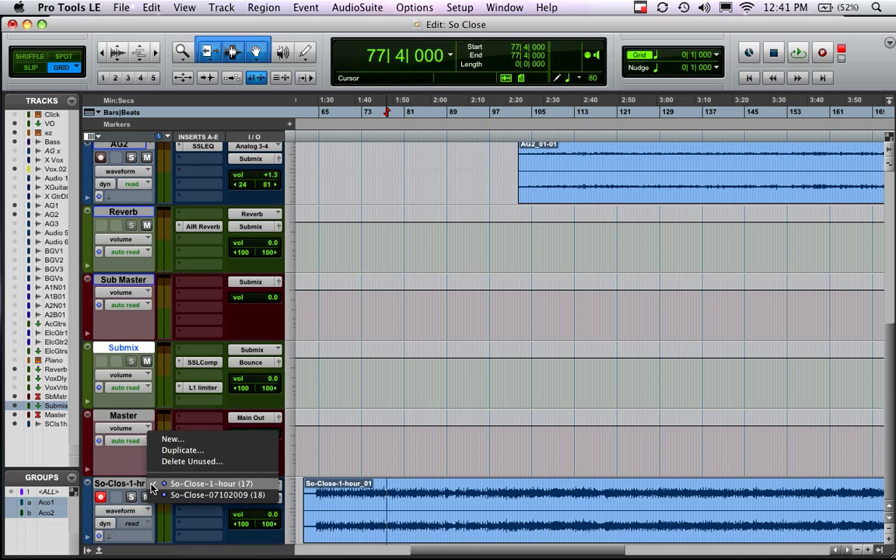
click(195, 495)
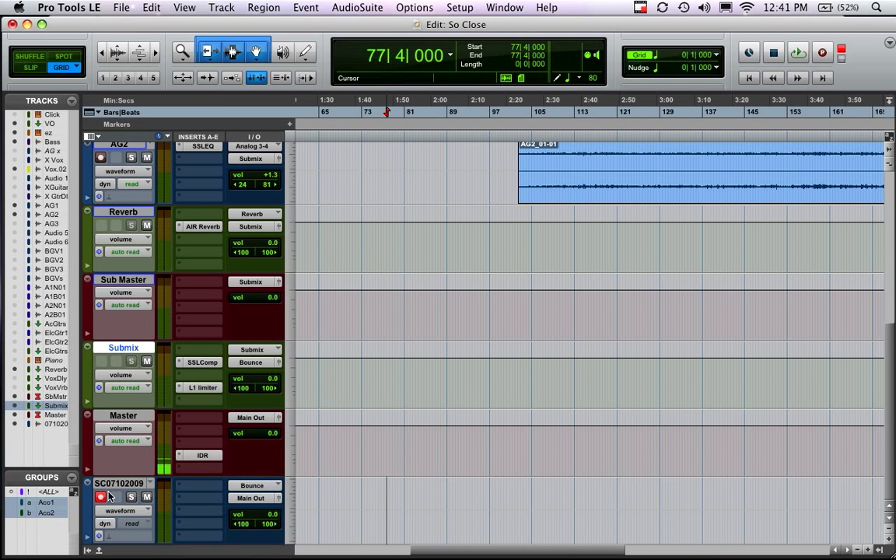